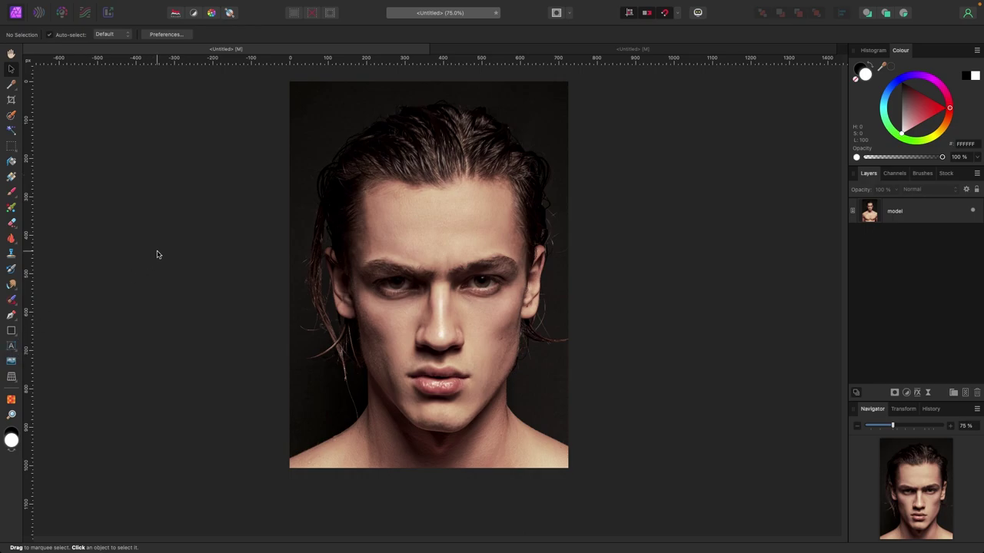
- Add the Shear Tool to the Tools panel through View > Customise Tools, then close the dialog
click(271, 6)
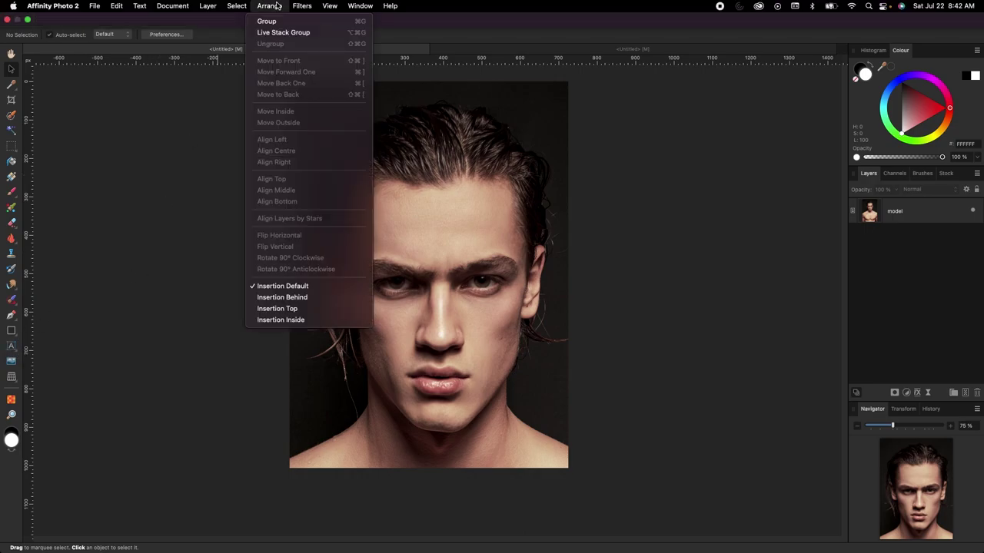
mouse_move(304, 5)
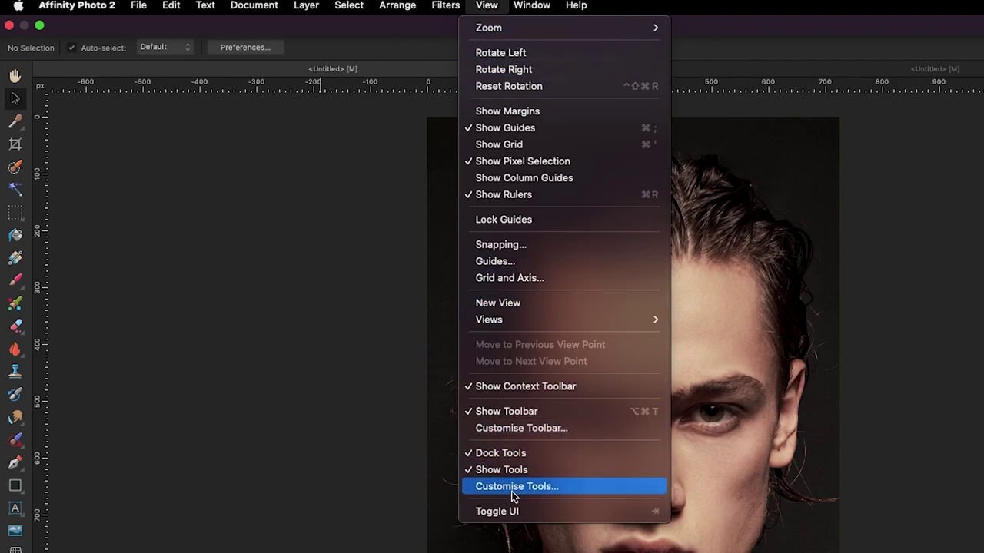
click(511, 488)
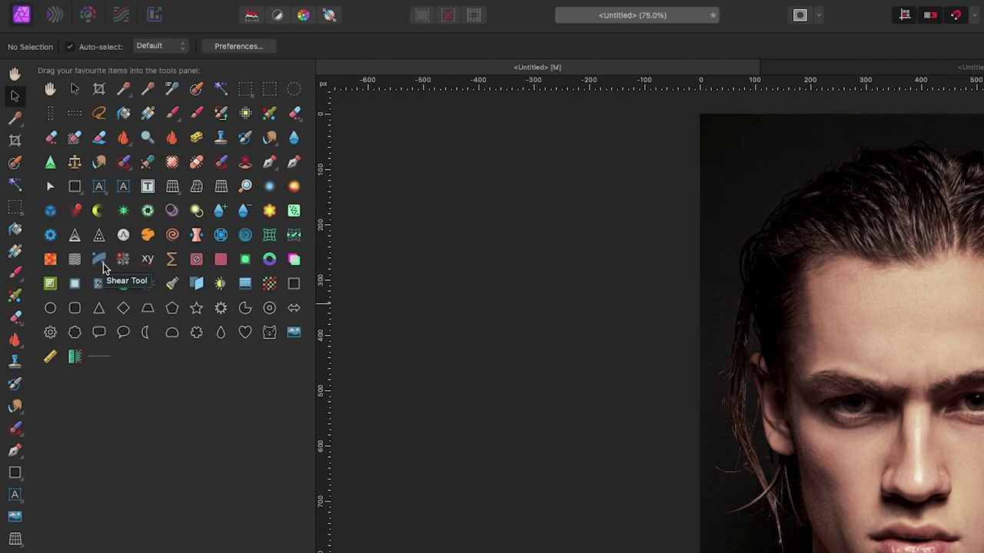
drag(101, 260, 19, 524)
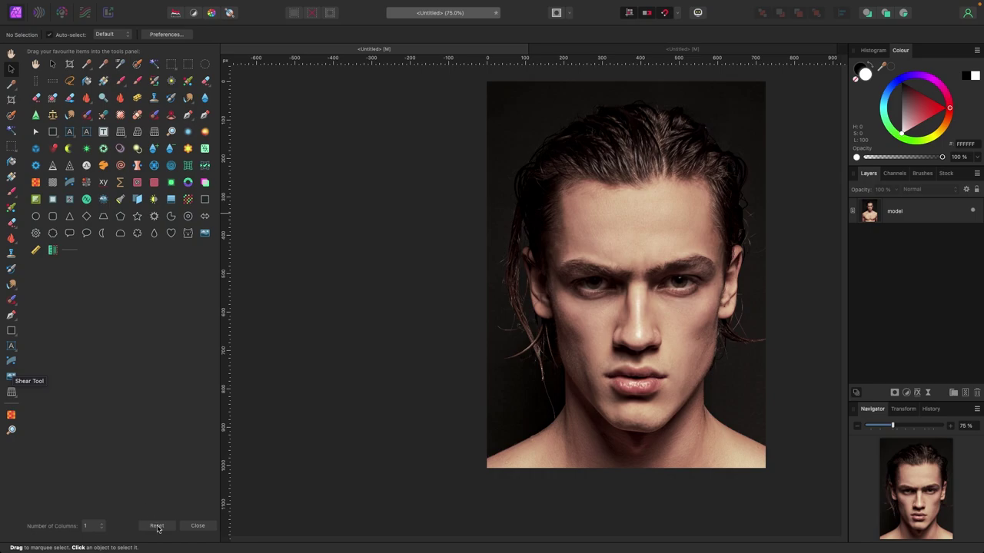
click(195, 528)
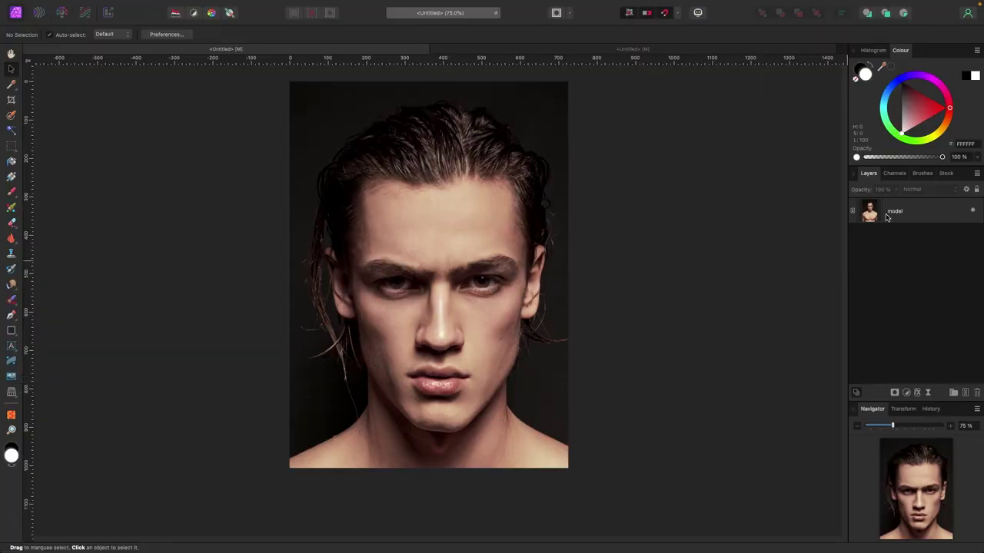
- Duplicate the model layer and rename the top copy 'america's next top model'
click(886, 218)
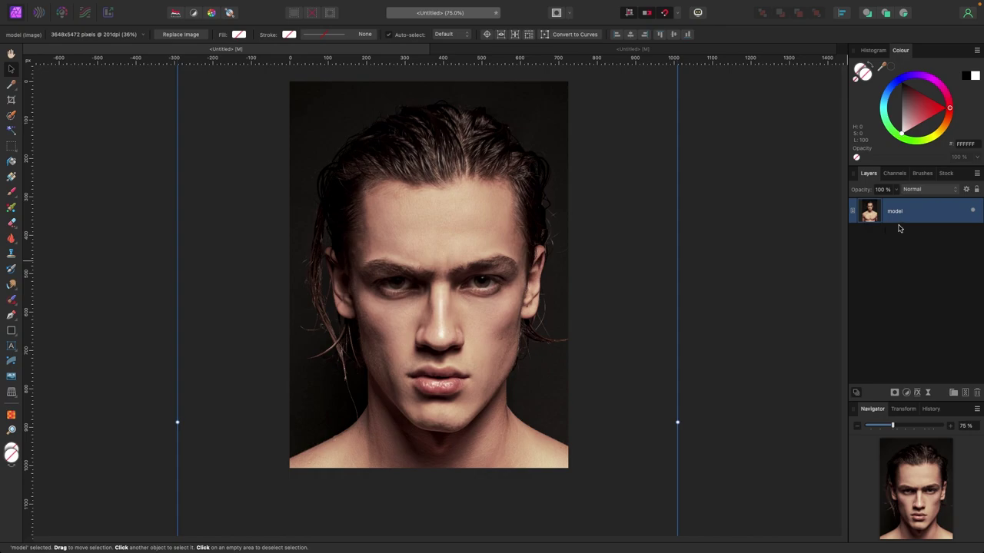
drag(903, 220, 901, 240)
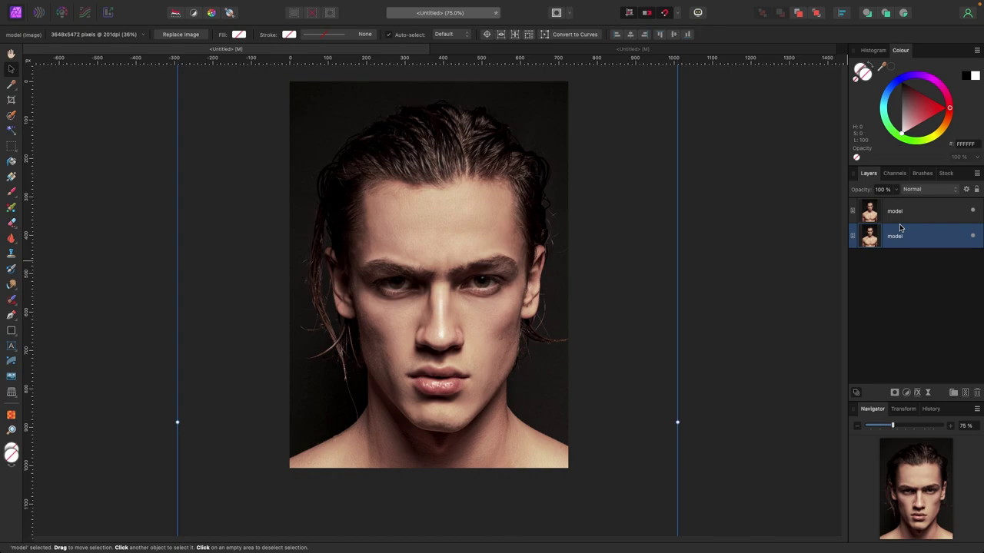
click(898, 218)
click(899, 229)
click(896, 216)
double_click(896, 215)
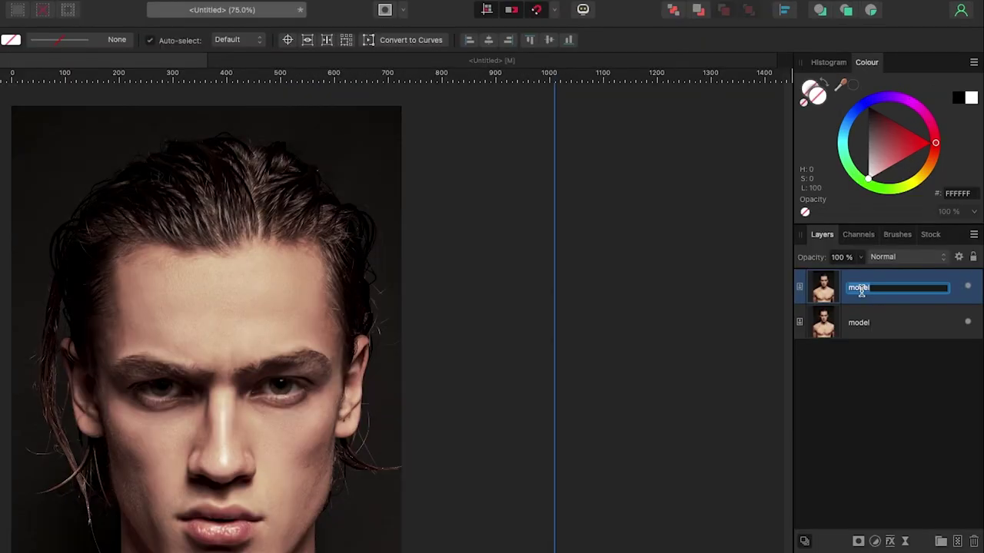
text(the top model)
key(BackSpace)
key(BackSpace)
key(BackSpace)
key(BackSpace)
key(BackSpace)
key(BackSpace)
key(BackSpace)
key(BackSpace)
key(BackSpace)
key(BackSpace)
key(BackSpace)
key(BackSpace)
key(BackSpace)
text(america's next top model)
click(876, 389)
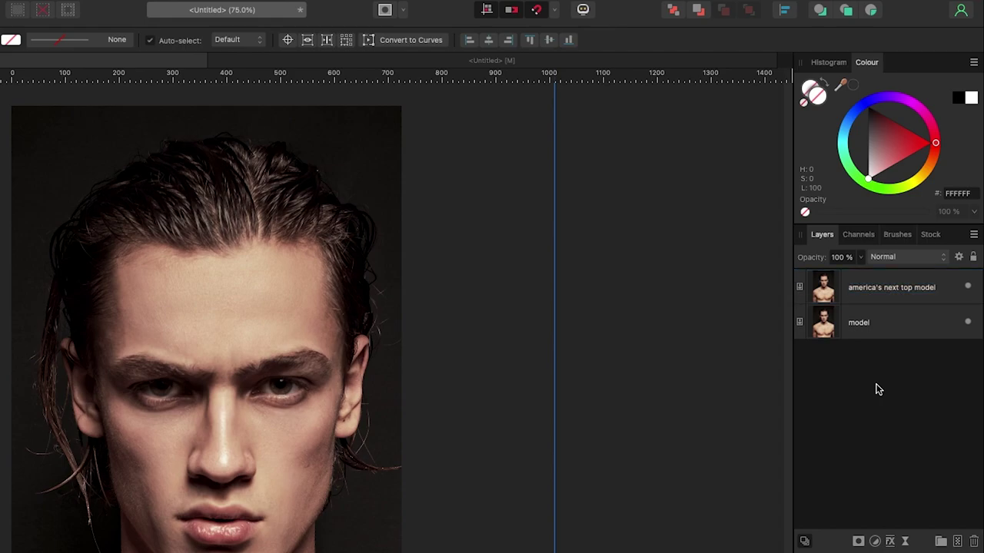
- Rename the lower layer 'not america's not top model', then select the top layer
double_click(862, 325)
text(not )
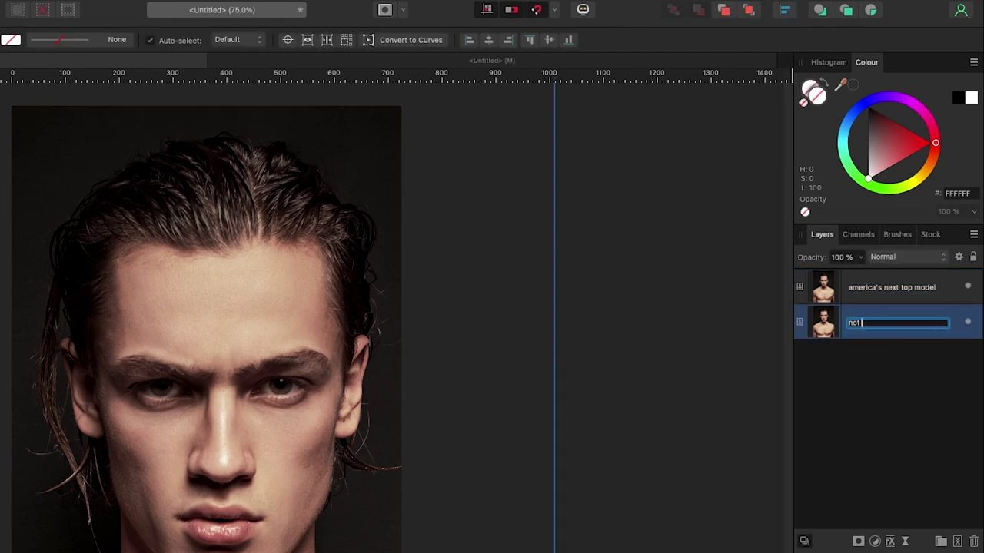
text(america's not top model)
click(880, 396)
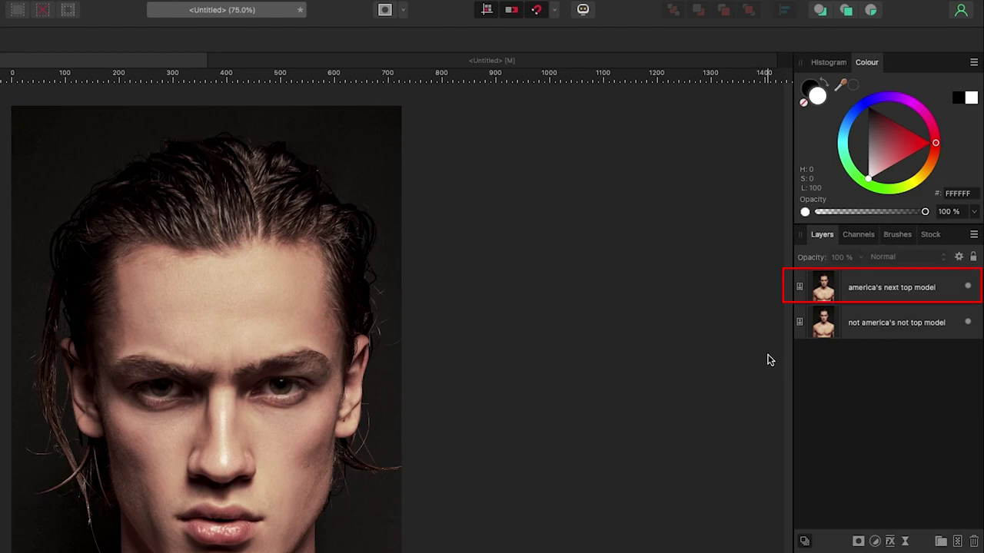
click(867, 296)
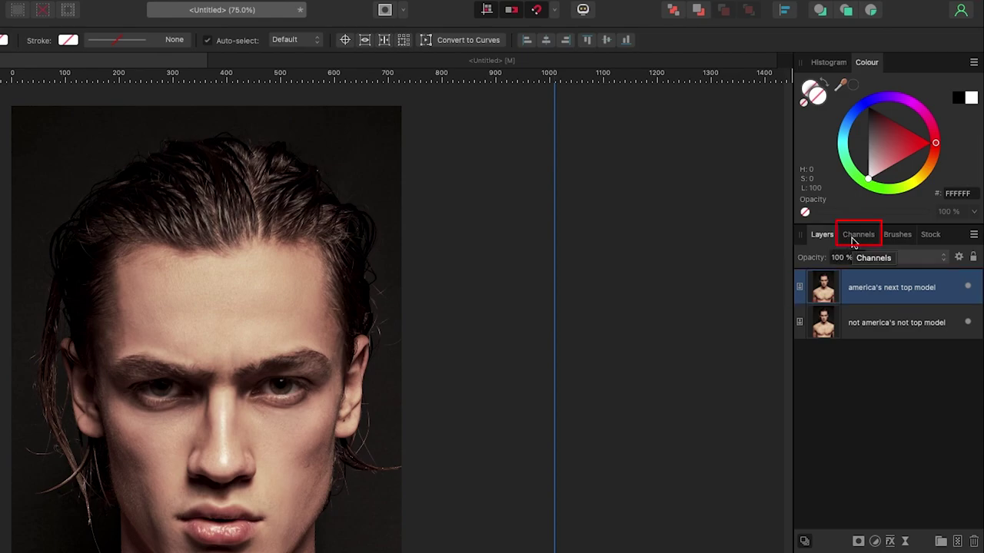
- Isolate the Composite Red channel of the top model layer in the Channels panel
click(853, 242)
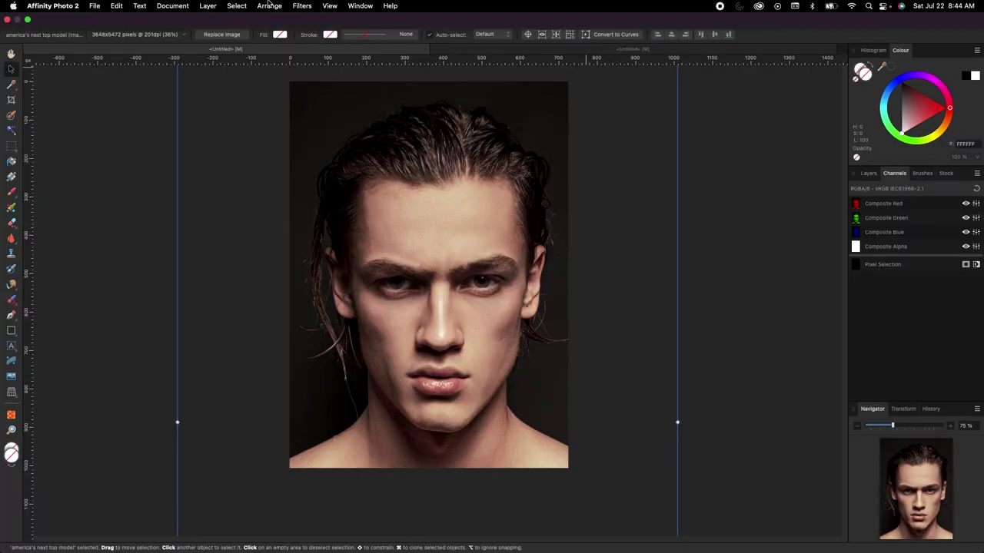
click(359, 7)
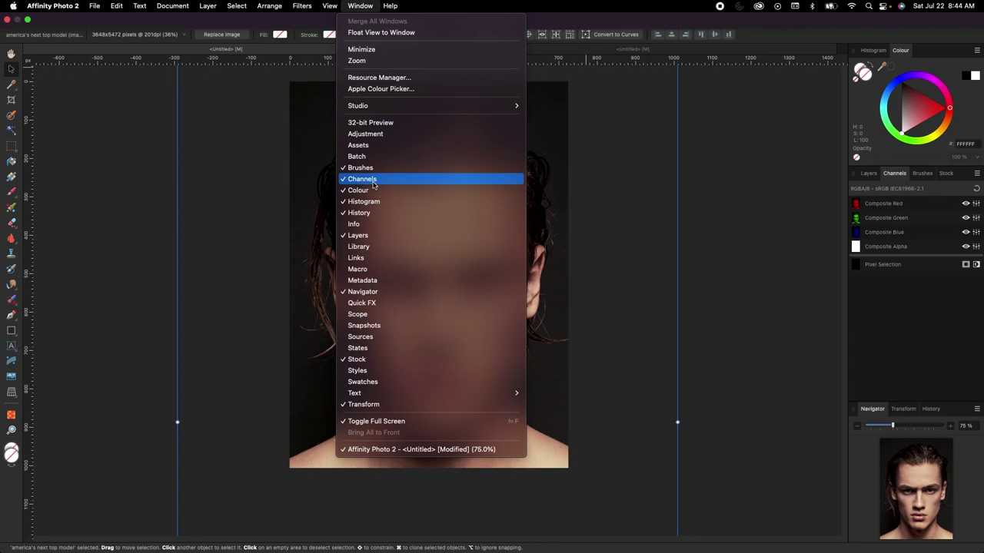
click(690, 201)
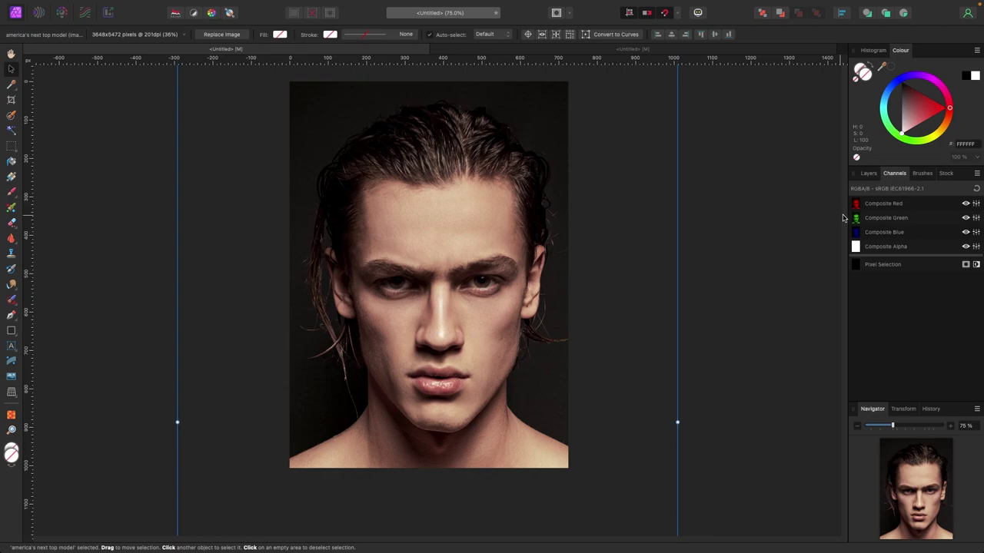
click(882, 204)
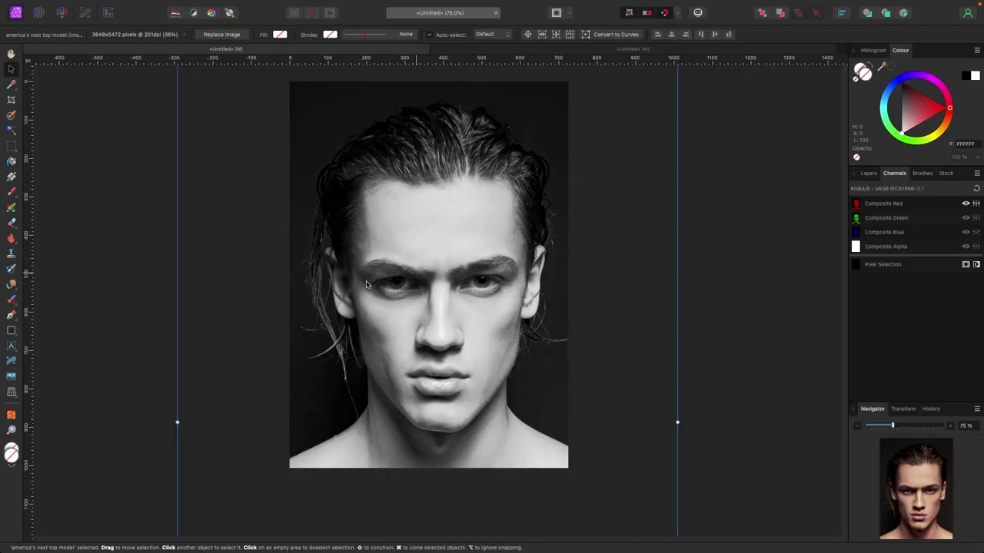
- Shear the red channel slightly right, reset the channels, then isolate Composite Green
click(12, 362)
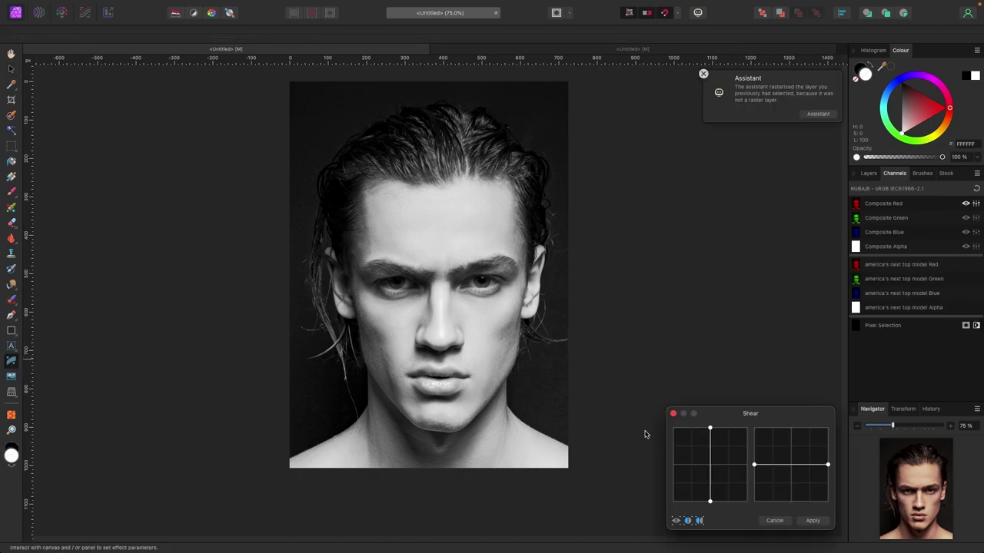
drag(750, 422, 676, 270)
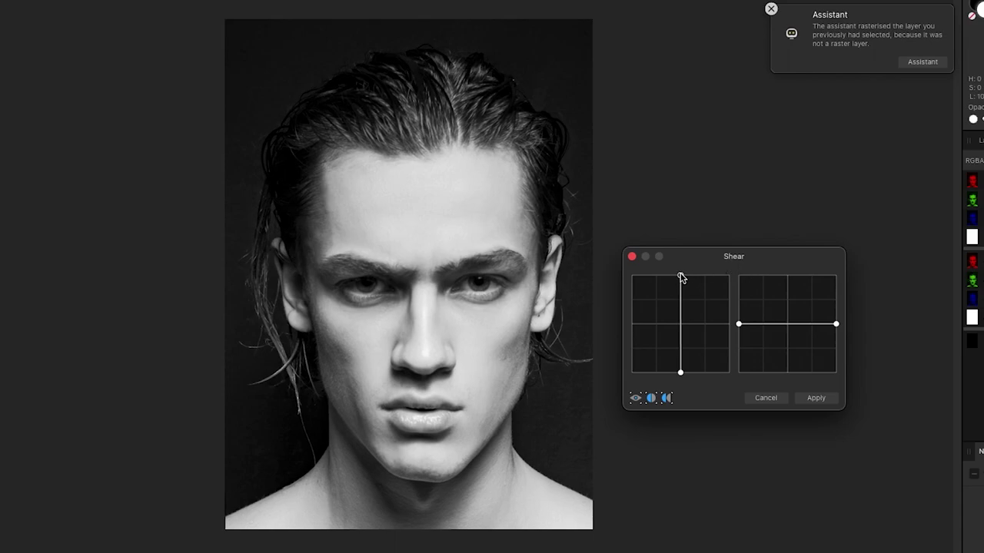
drag(681, 277, 683, 278)
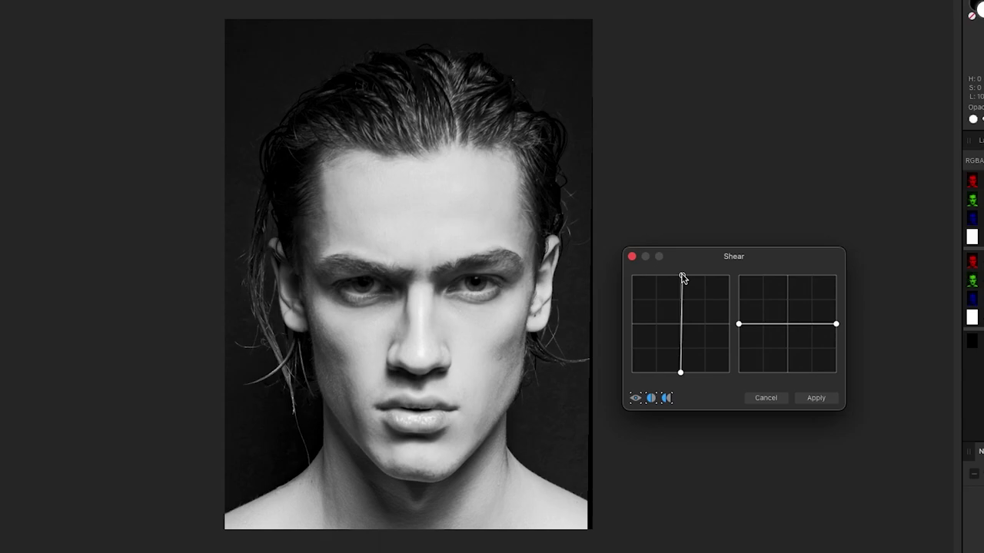
click(818, 399)
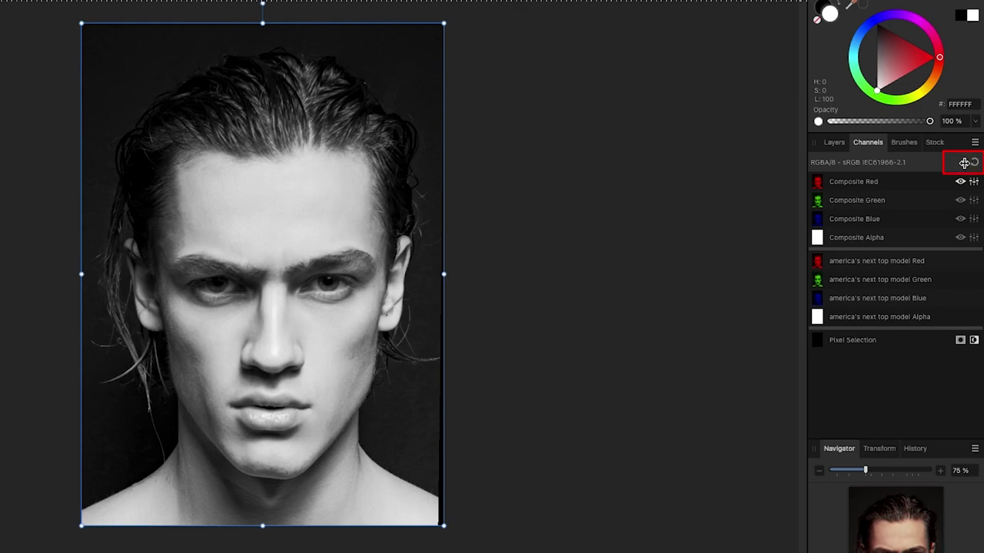
click(974, 163)
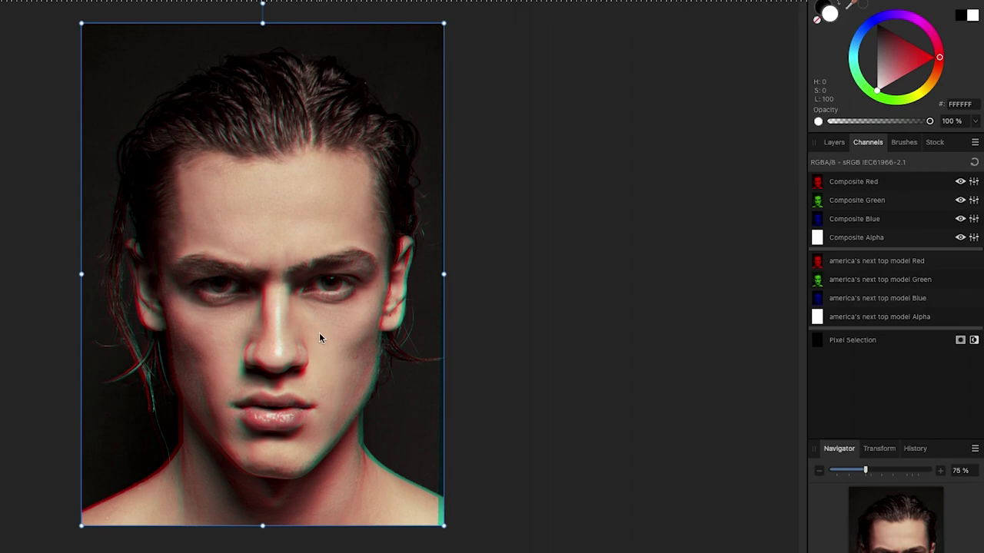
click(866, 202)
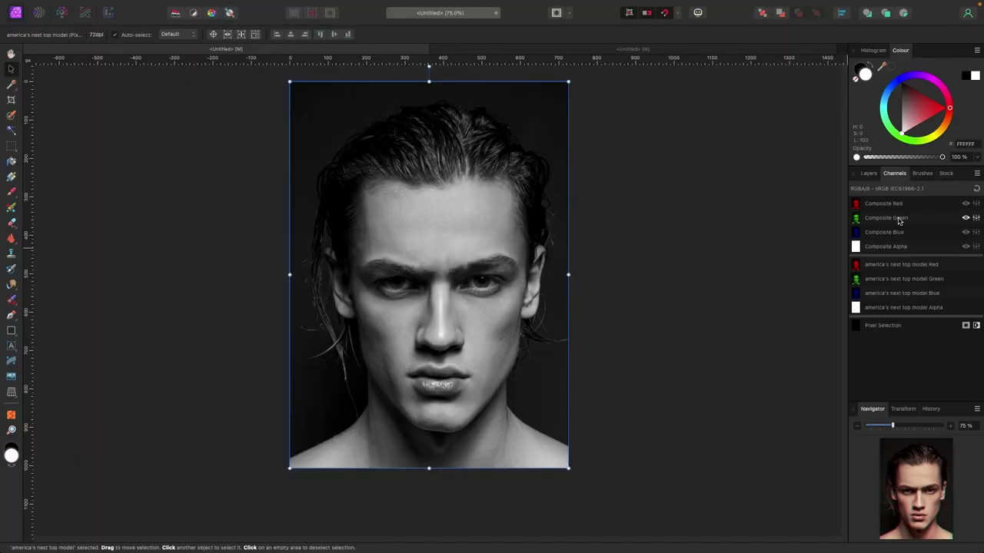
- Shear the green channel slightly left, reset all channels, and go back to the Layers panel
click(11, 362)
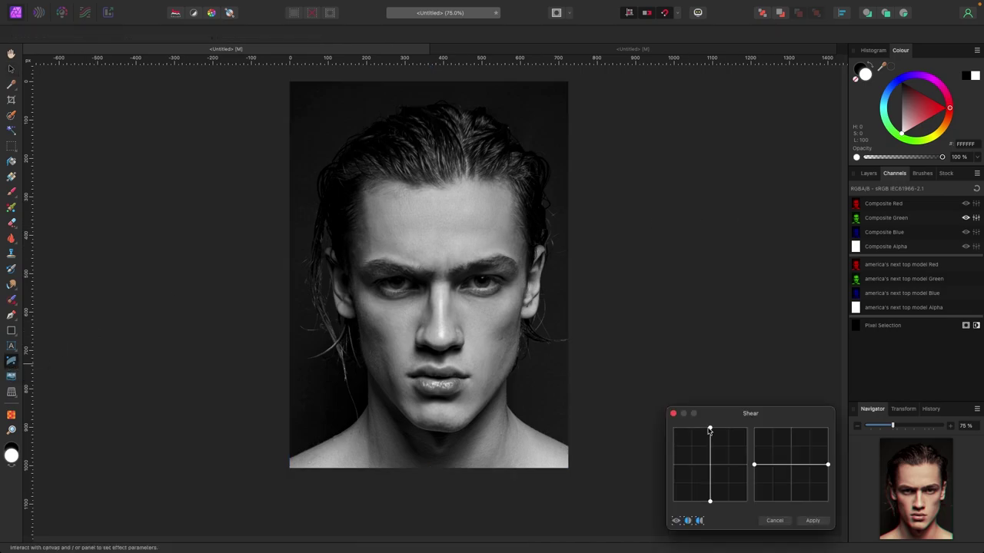
drag(710, 430, 707, 431)
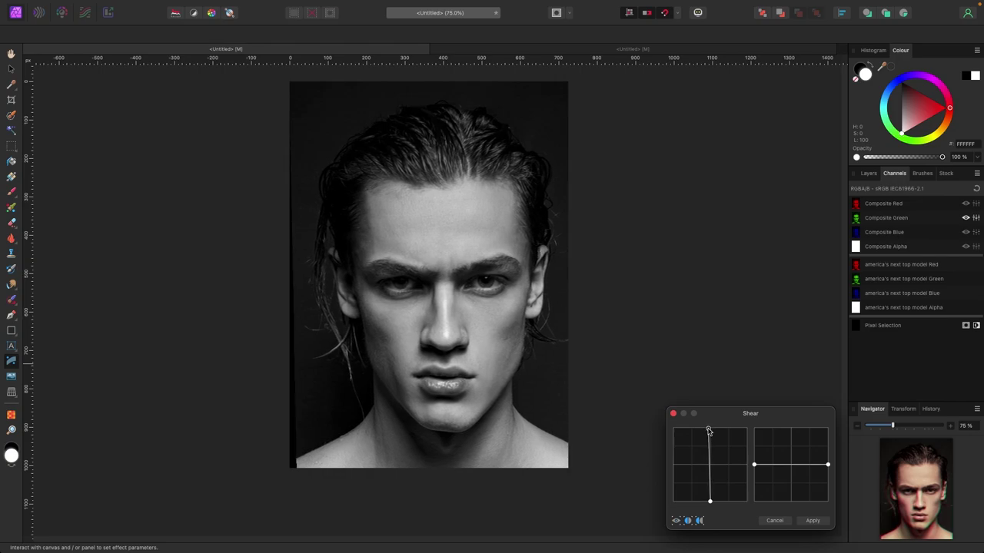
click(810, 521)
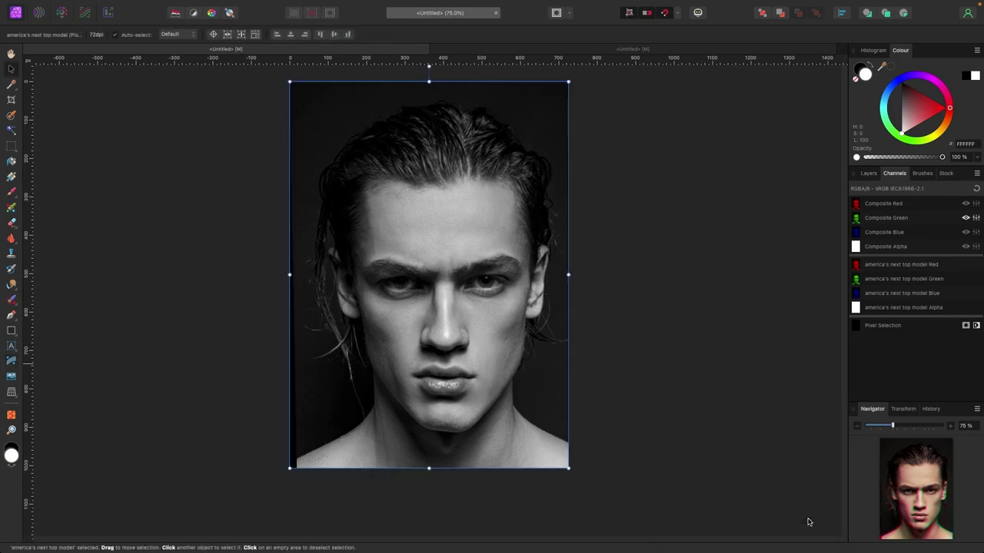
click(976, 190)
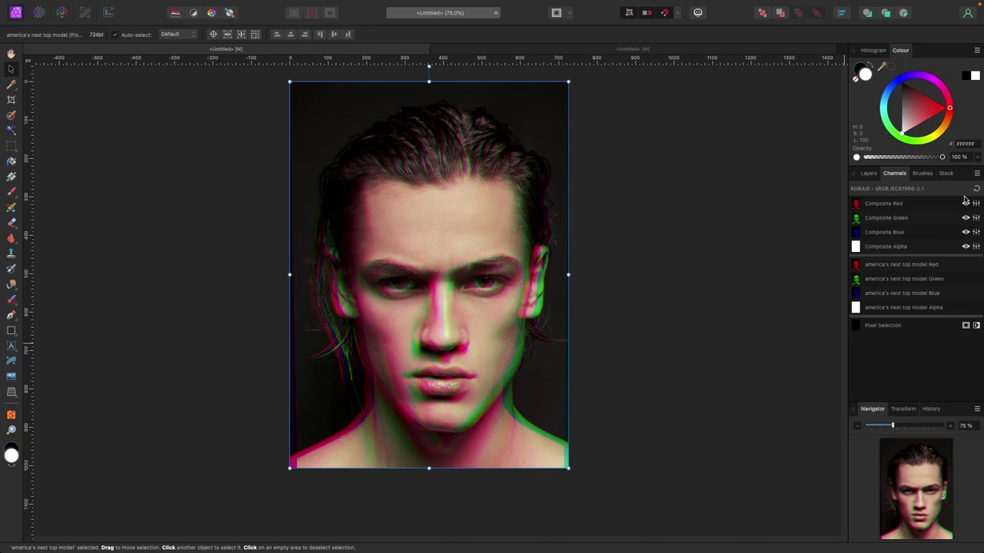
click(869, 174)
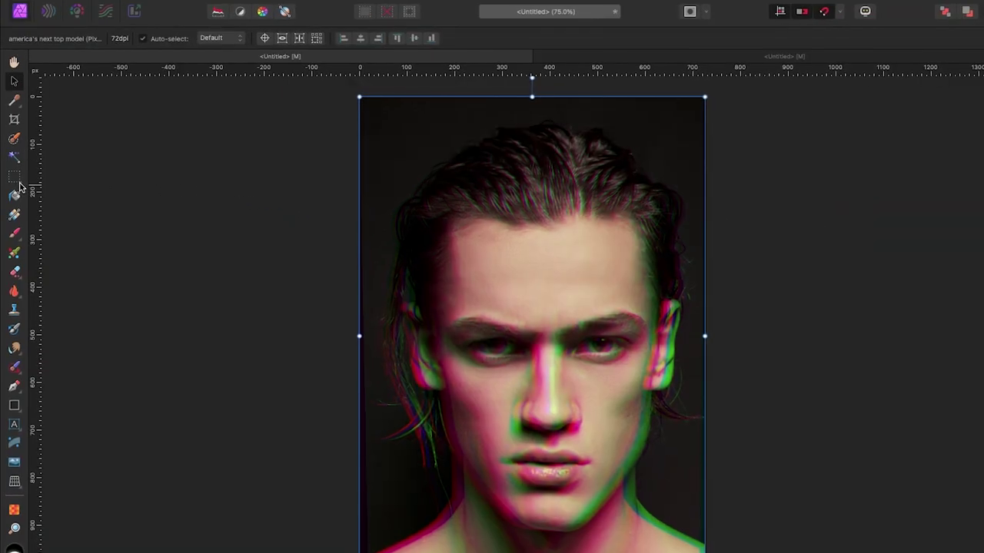
- Choose the Rectangular Marquee Tool with its Mode set to Add
click(19, 182)
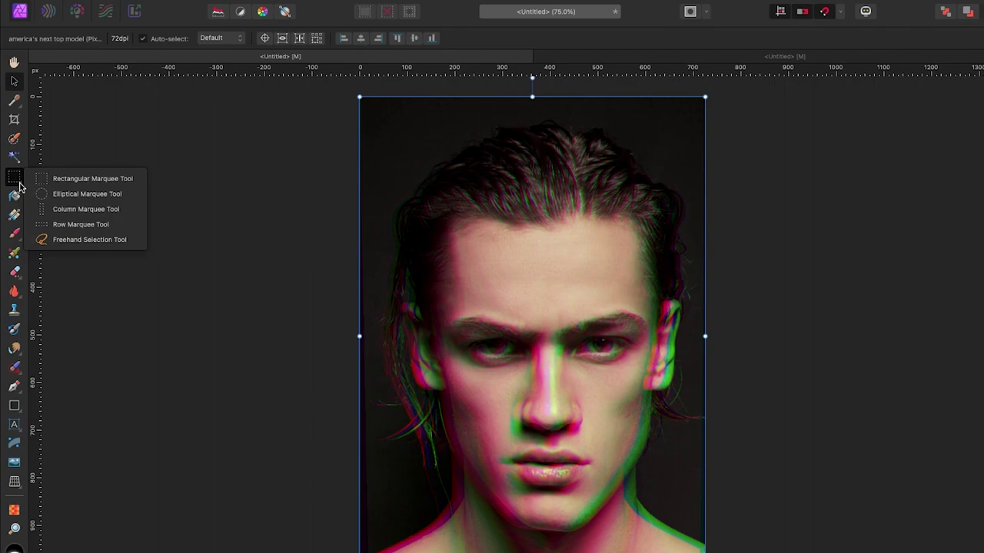
click(71, 181)
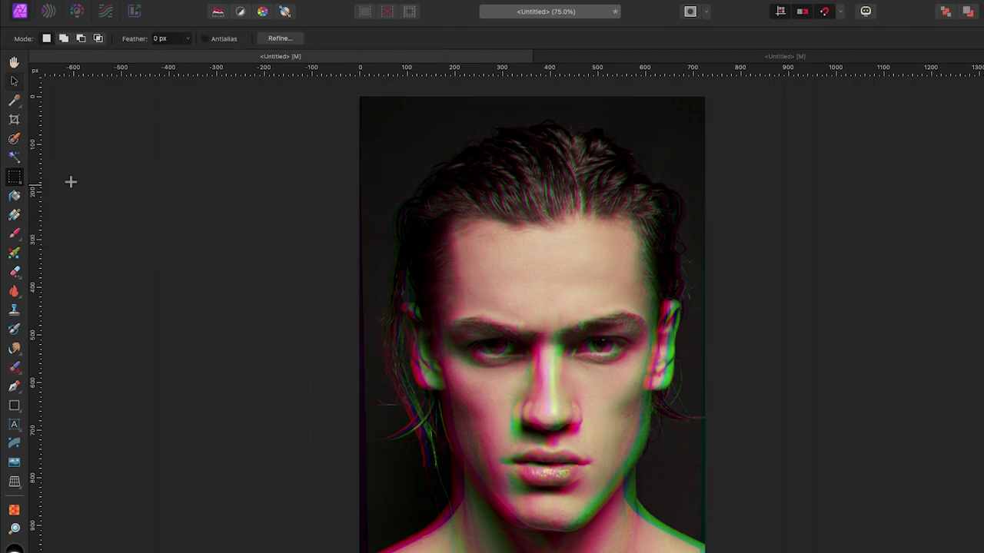
click(64, 40)
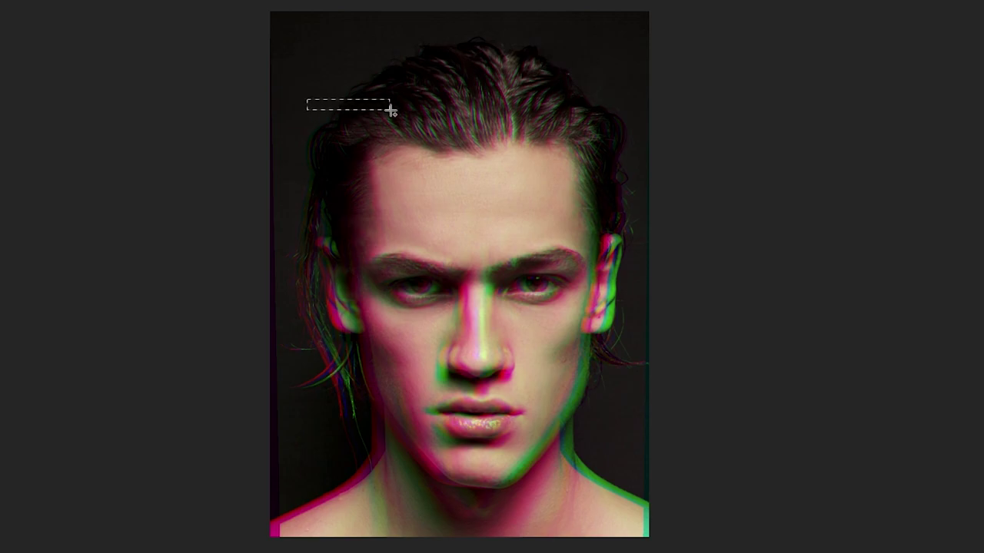
- Select thin horizontal strips across the hair, beside the right ear, the right cheek and the lower portrait
drag(517, 138, 632, 149)
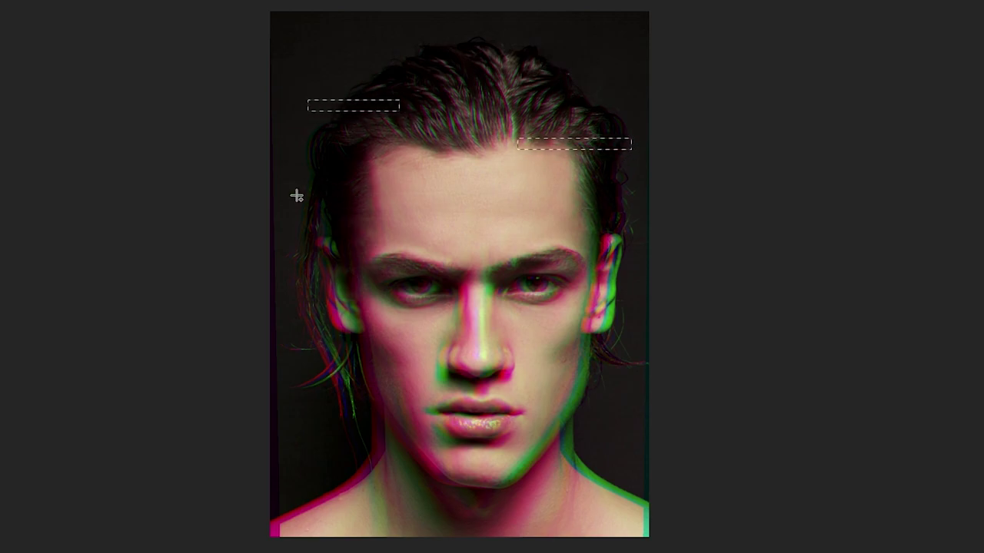
drag(298, 193, 384, 203)
drag(573, 229, 640, 244)
drag(300, 353, 401, 368)
drag(542, 386, 610, 408)
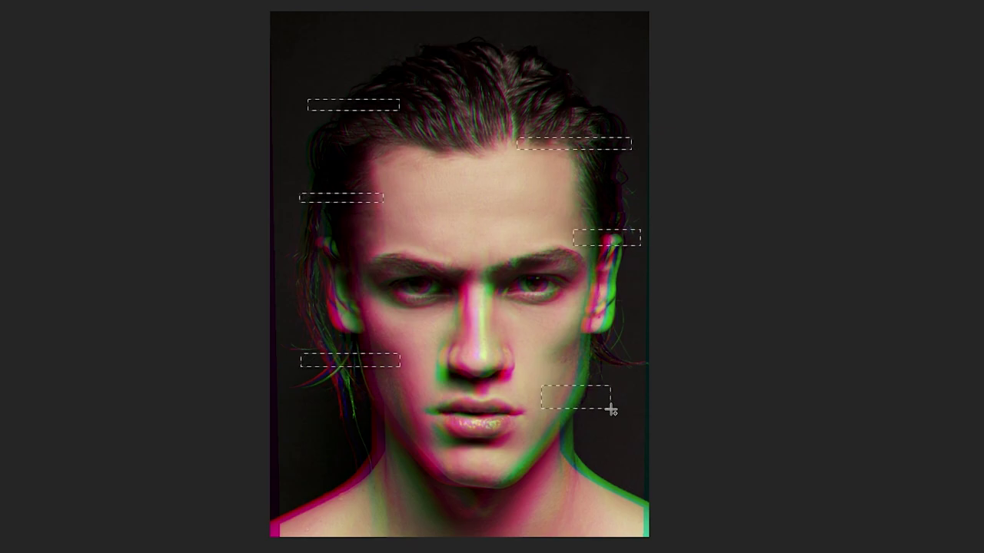
drag(306, 485, 381, 494)
drag(556, 475, 613, 484)
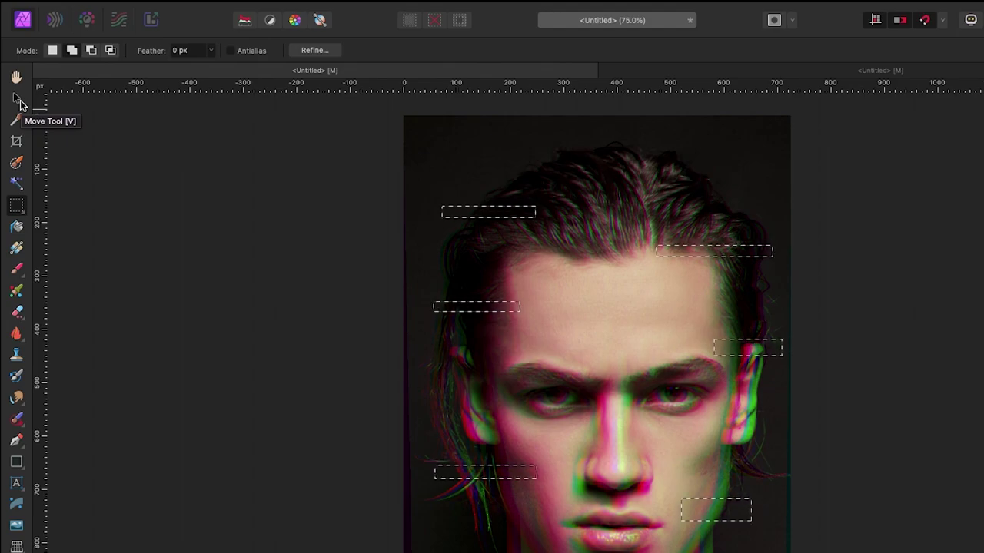
- Move the selected strips slightly right, deselect, then select the lower portrait layer
click(19, 103)
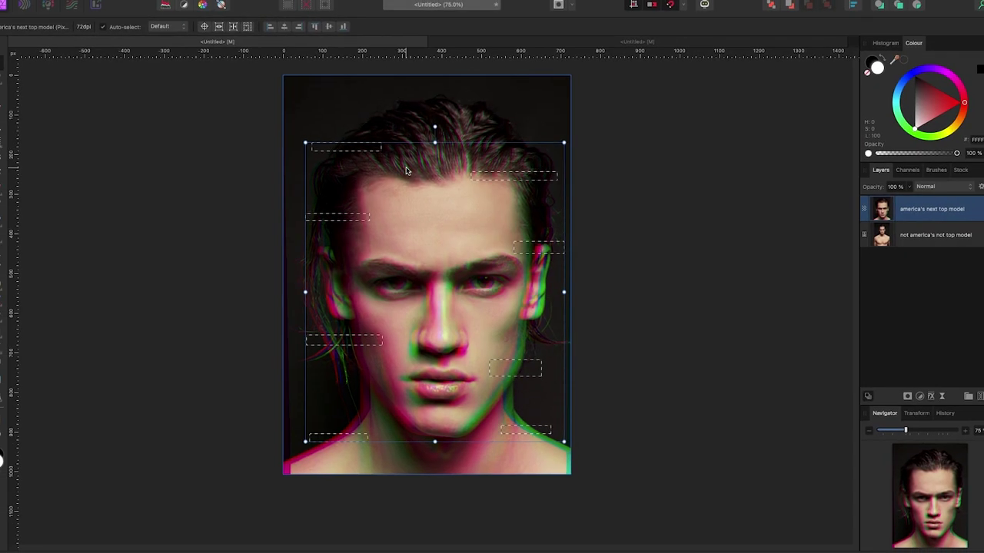
drag(487, 178, 498, 182)
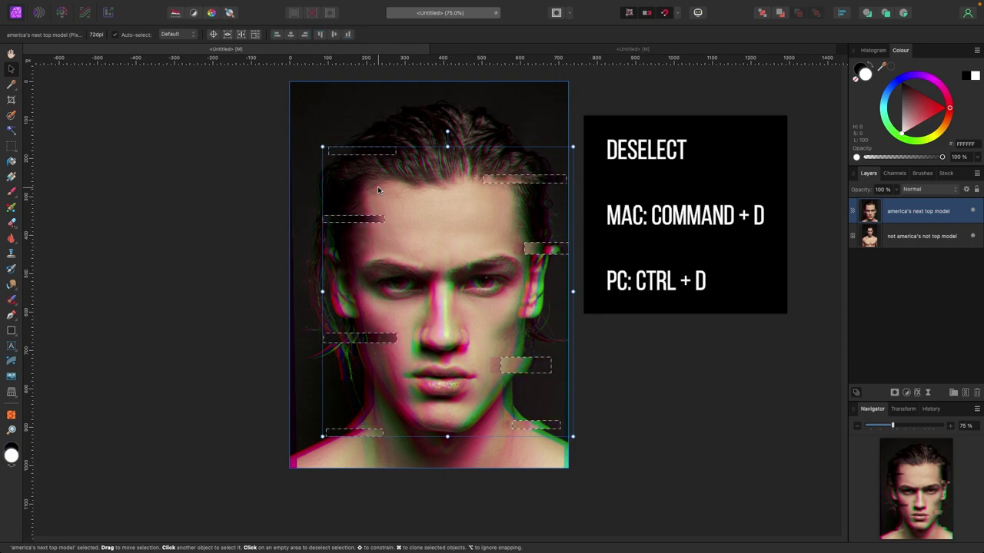
key(super+d)
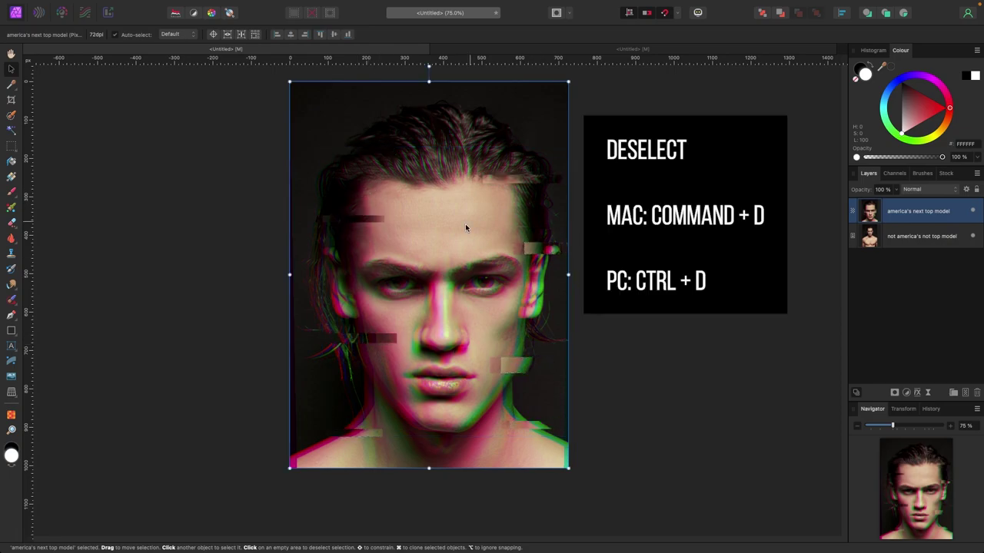
click(597, 338)
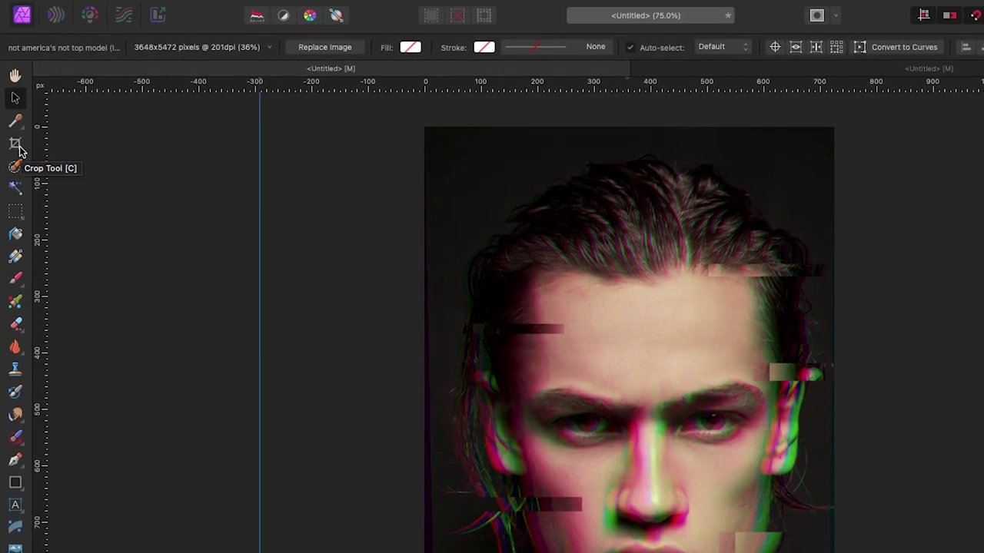
- Crop the portrait to 691 x 1007 px by trimming in its left and right edges
click(17, 147)
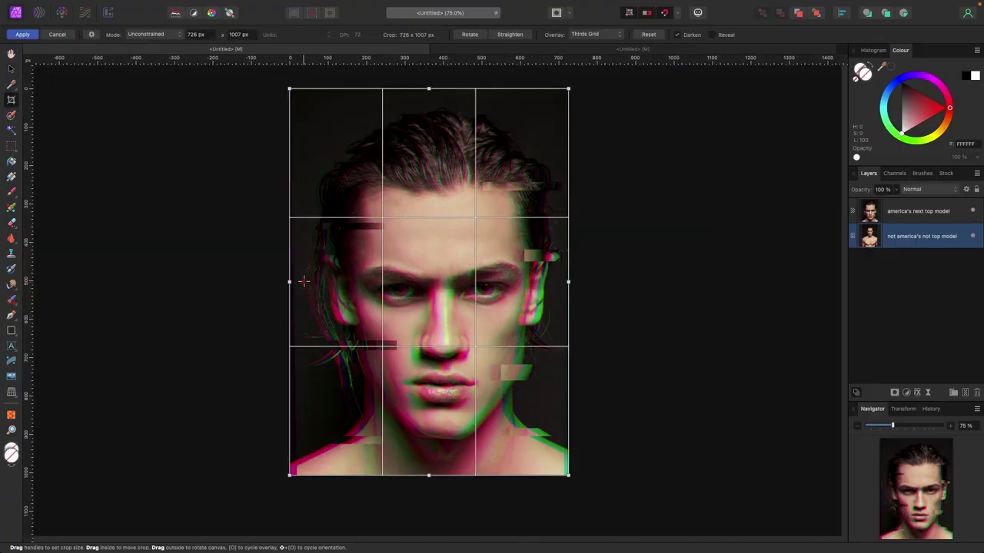
drag(290, 283, 296, 283)
drag(565, 283, 561, 283)
key(Return)
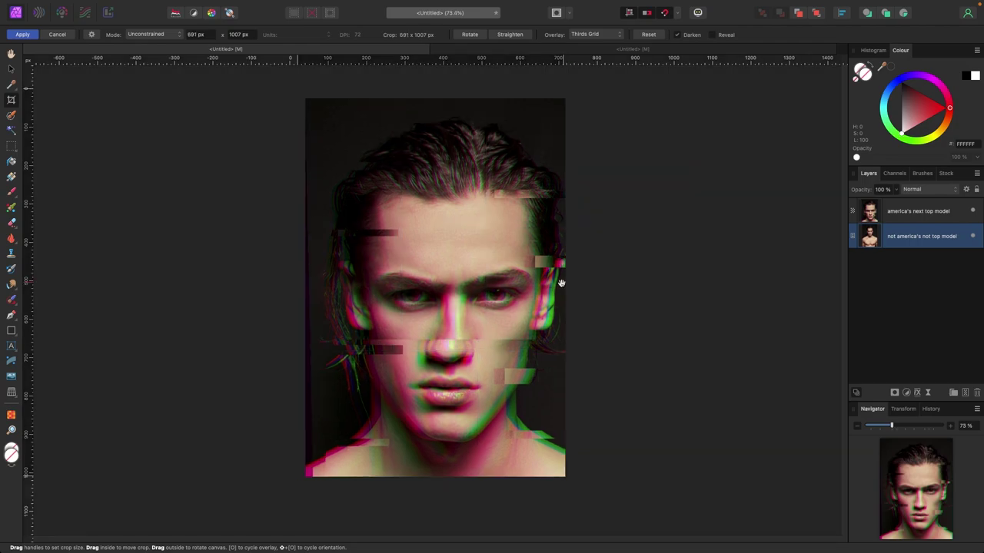
key(h)
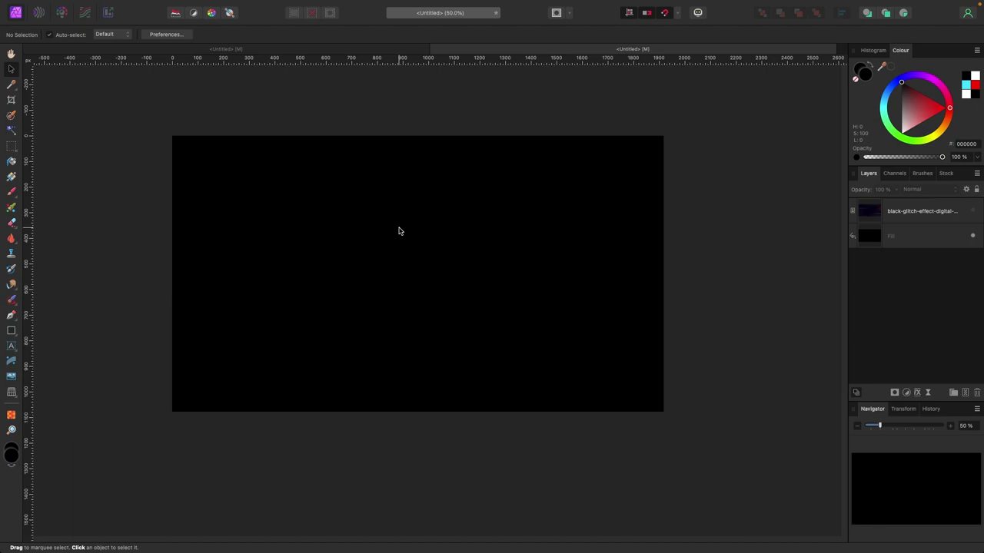
- Delete the old Fill layer and add a new black fill layer above the glitch texture
click(896, 244)
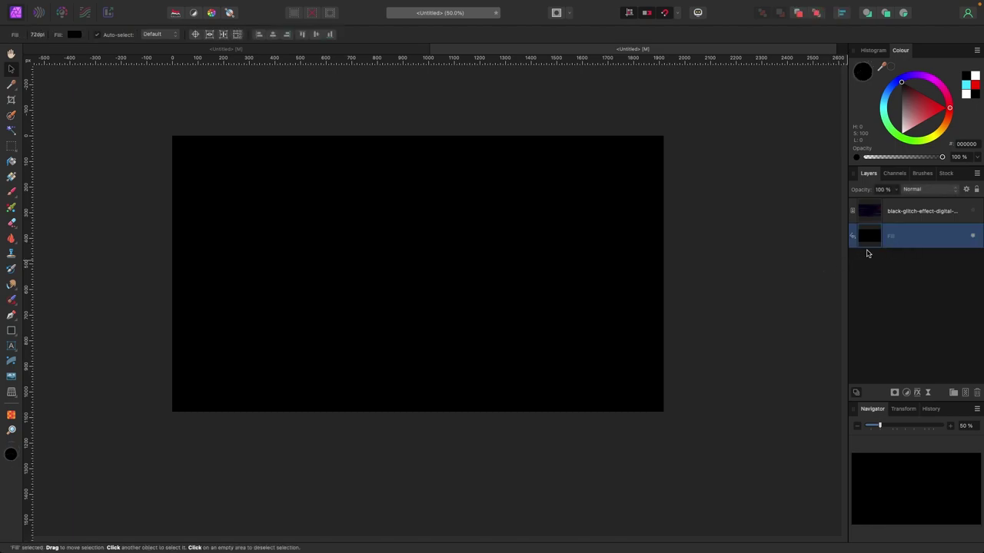
key(Delete)
click(298, 107)
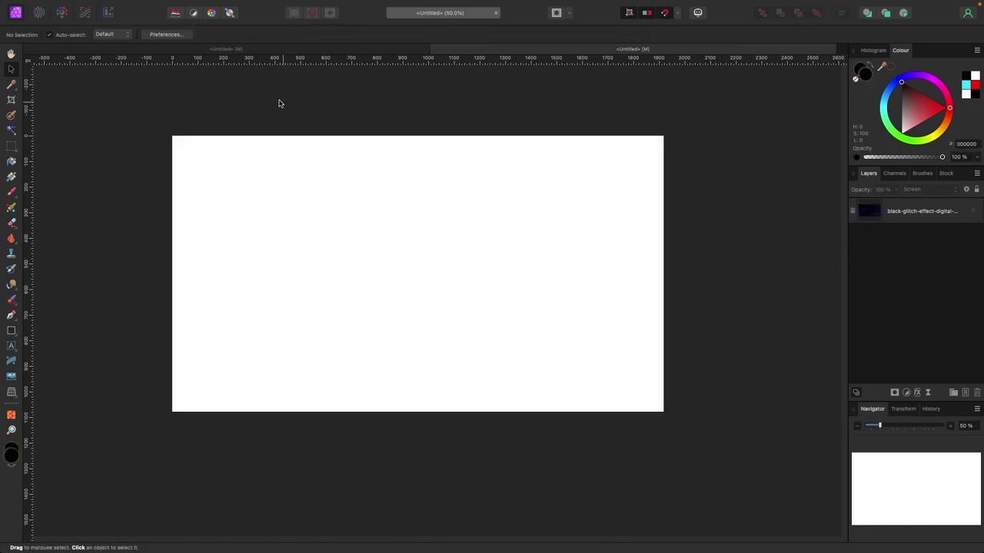
click(213, 6)
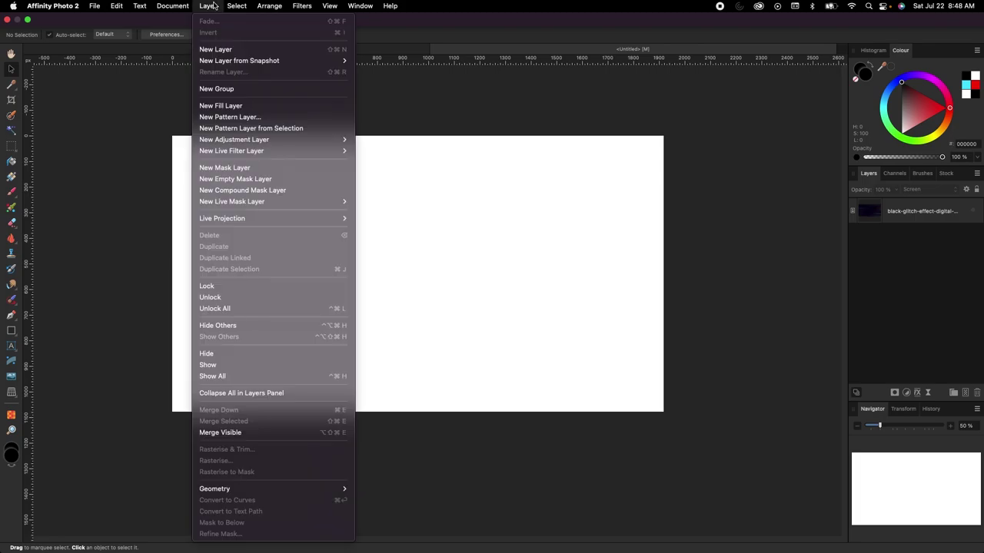
click(236, 105)
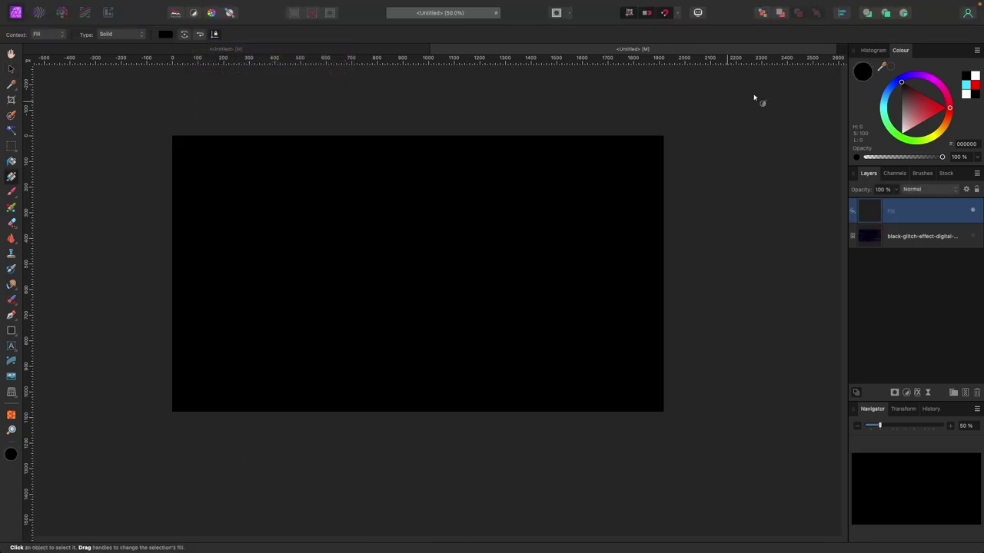
click(906, 92)
drag(902, 132, 887, 60)
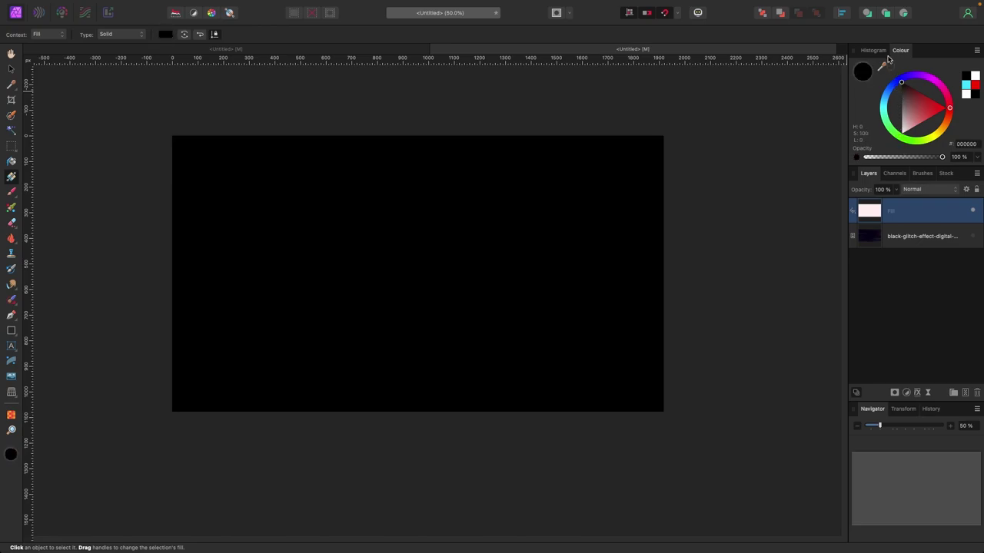
click(11, 69)
click(73, 144)
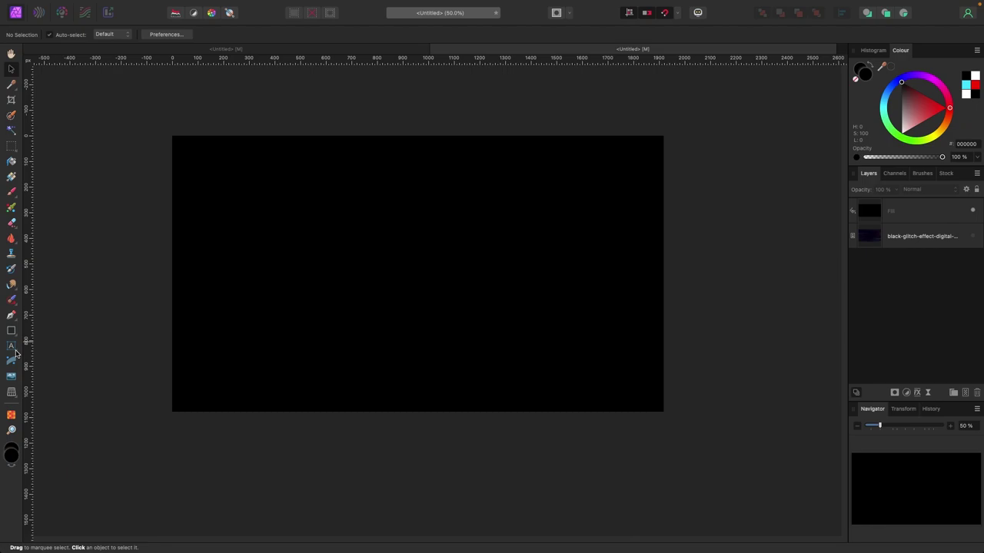
- Add 'WARNING' as artistic text, make it white, enlarge it and centre it on the canvas
drag(16, 351, 46, 348)
drag(211, 203, 244, 299)
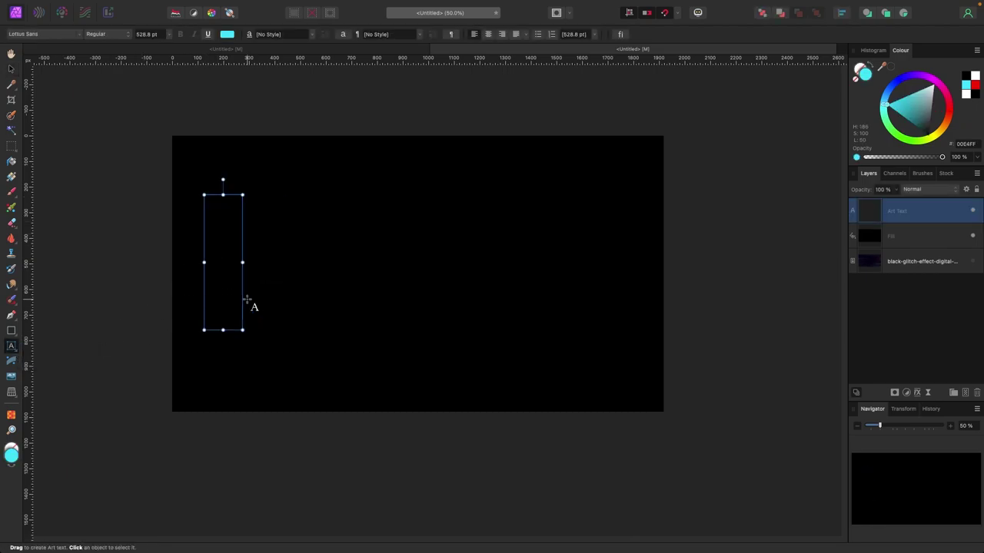
text(WARNING)
click(11, 68)
drag(922, 120, 863, 97)
drag(617, 198, 652, 191)
drag(565, 231, 550, 245)
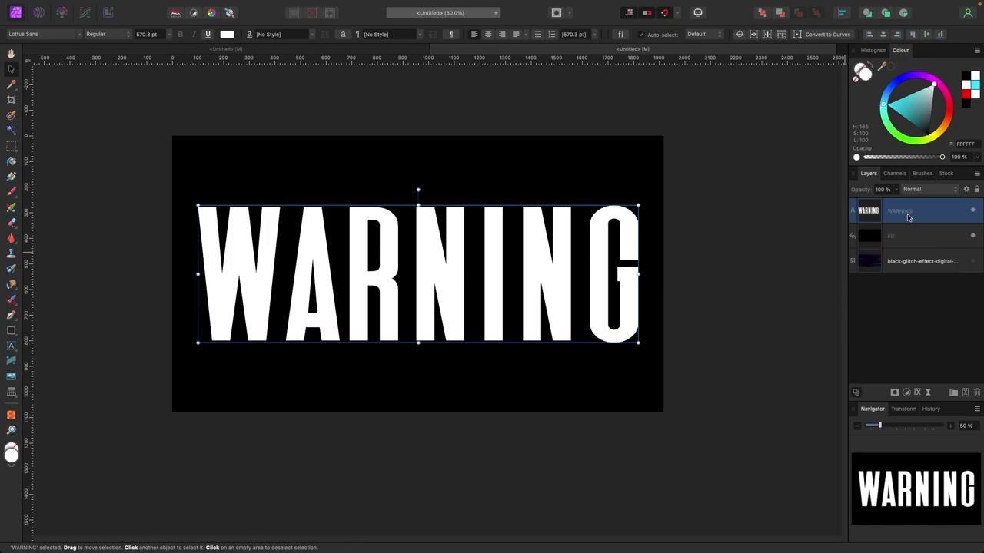
- Duplicate the WARNING text layer twice so three stacked copies exist, selecting the middle one
drag(911, 220, 912, 230)
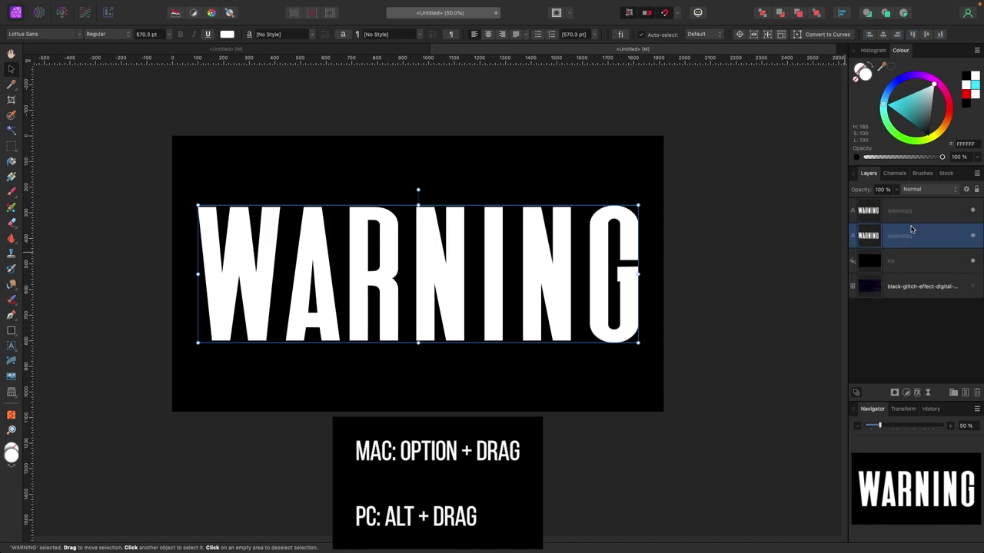
drag(908, 234, 910, 257)
click(907, 219)
click(907, 236)
click(908, 261)
drag(910, 217, 908, 258)
click(908, 257)
click(908, 236)
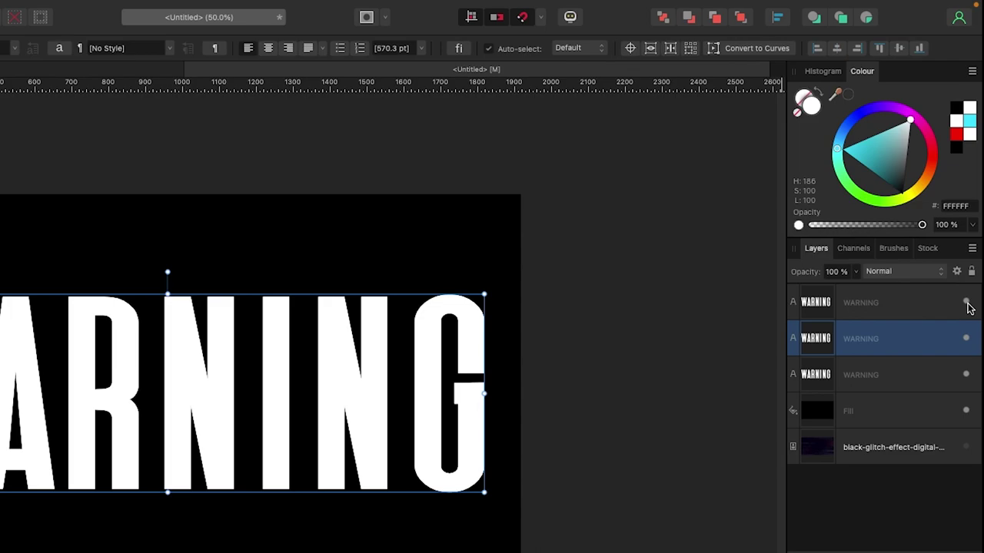
- Colour the middle WARNING copy red and the bottom copy cyan
click(973, 211)
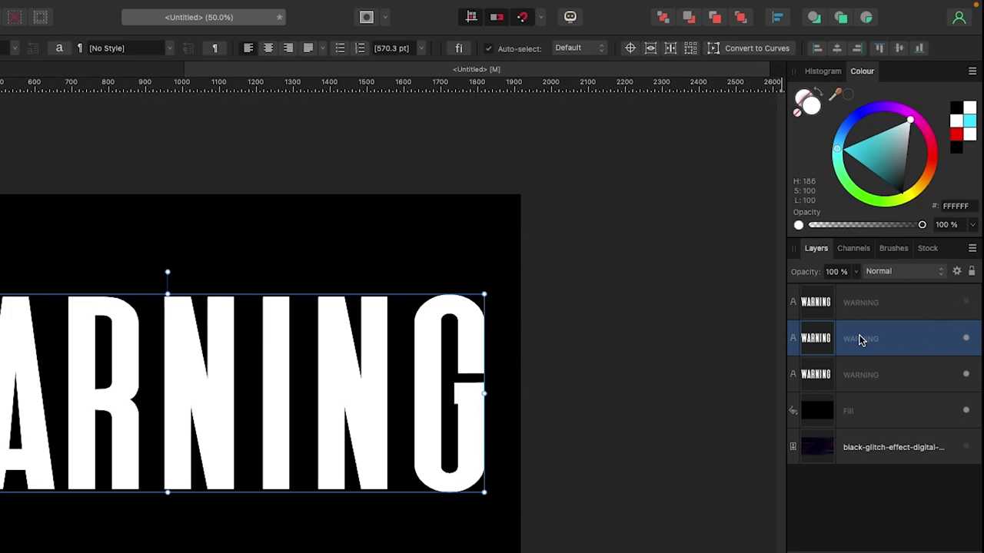
click(928, 166)
mouse_move(932, 170)
mouse_down()
mouse_move(940, 158)
mouse_move(930, 161)
mouse_up()
click(966, 338)
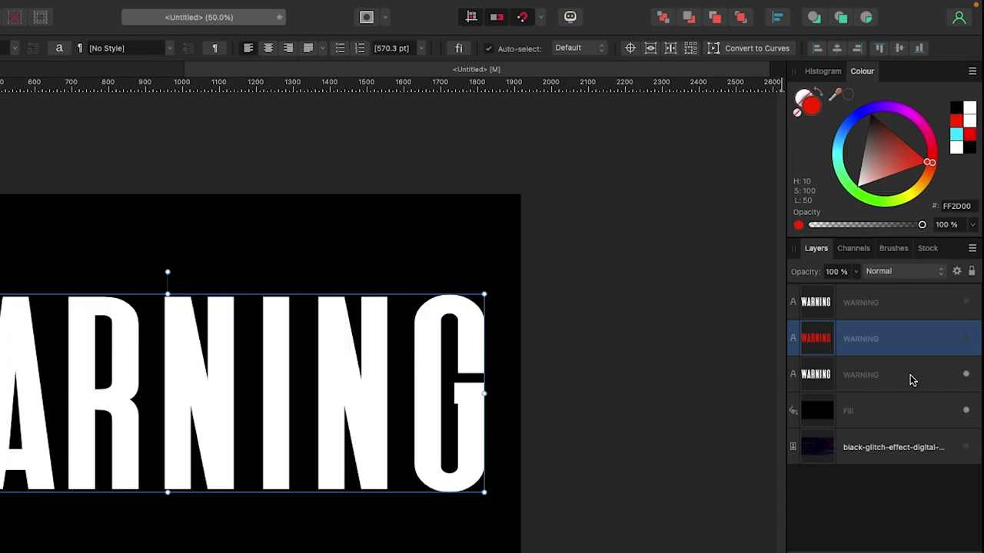
click(915, 376)
drag(880, 163, 823, 139)
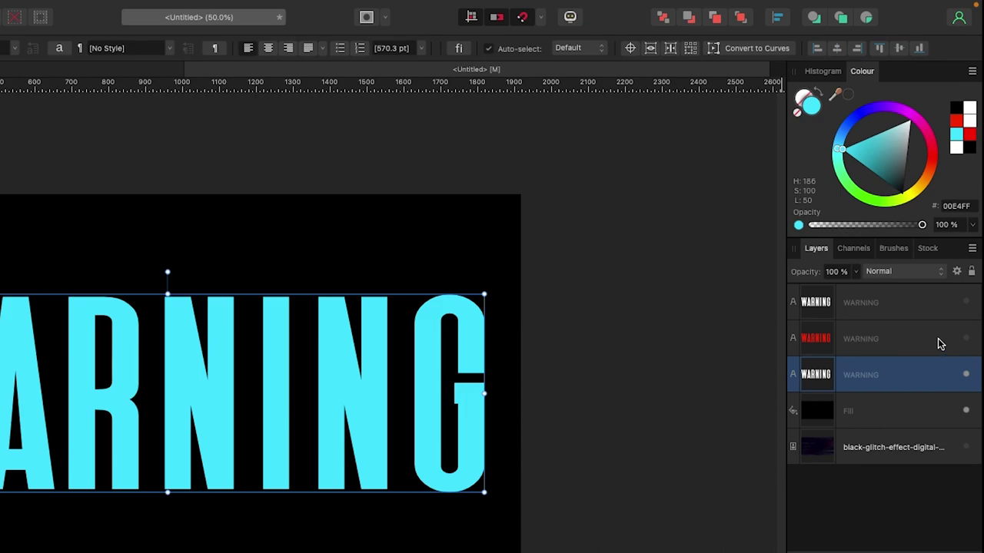
- Toggle WARNING layer visibility to compare colours, then show all and select the red copy
click(966, 338)
click(967, 304)
click(966, 302)
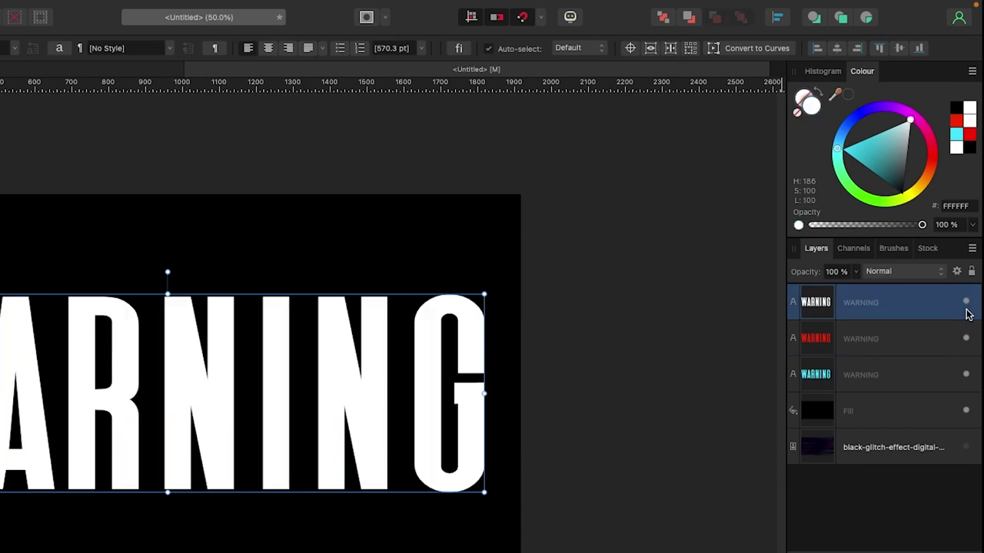
click(966, 304)
click(966, 304)
click(966, 338)
click(966, 303)
click(966, 303)
click(966, 338)
click(888, 340)
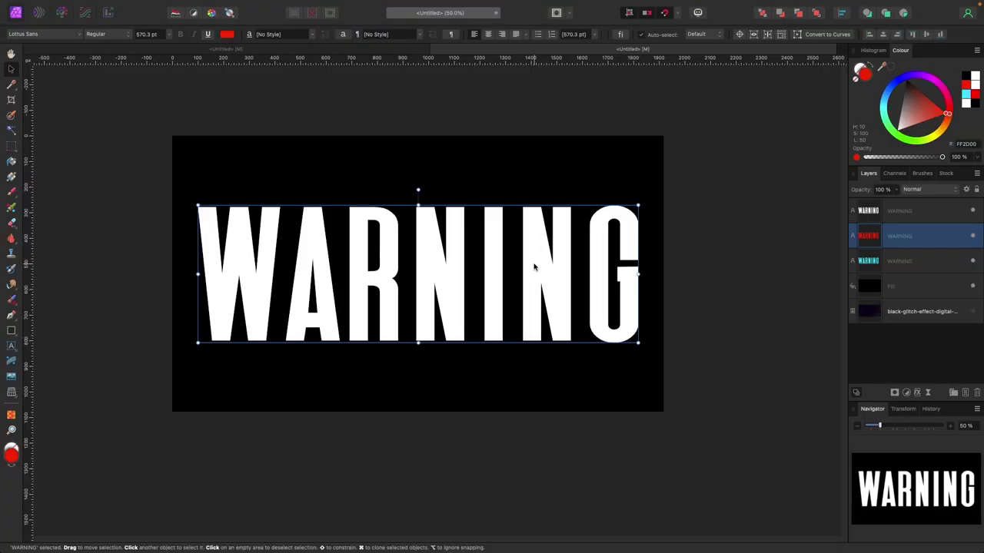
- Nudge the red WARNING copy right and the cyan copy left of the white text
drag(535, 267, 542, 266)
click(889, 264)
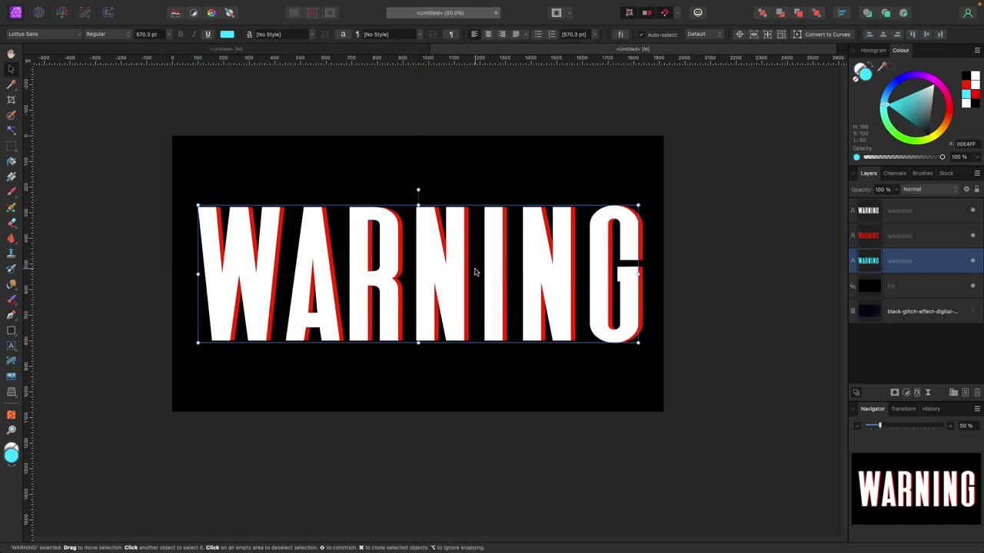
drag(489, 274, 486, 282)
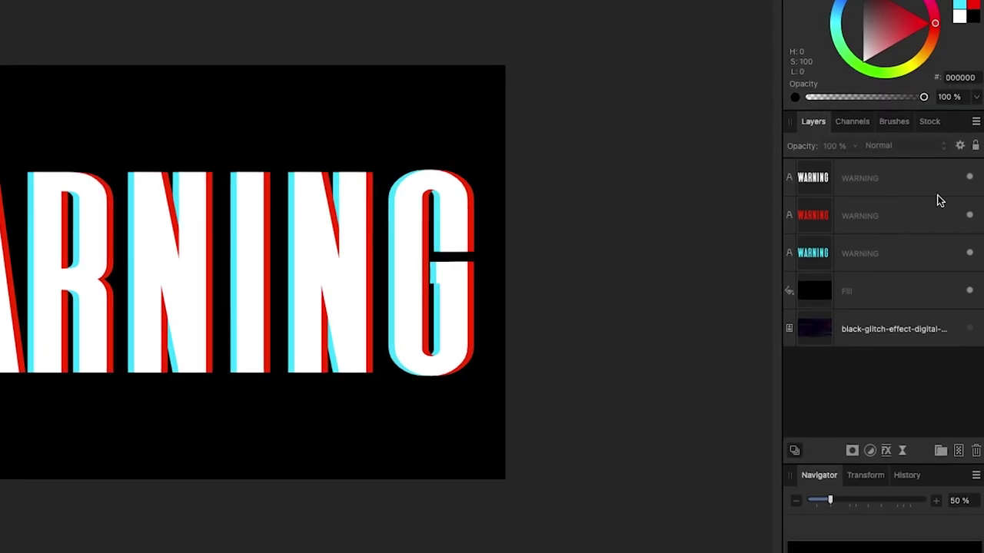
- Group the white, red and cyan WARNING layers, rasterise the group, and centre it on the canvas
click(864, 183)
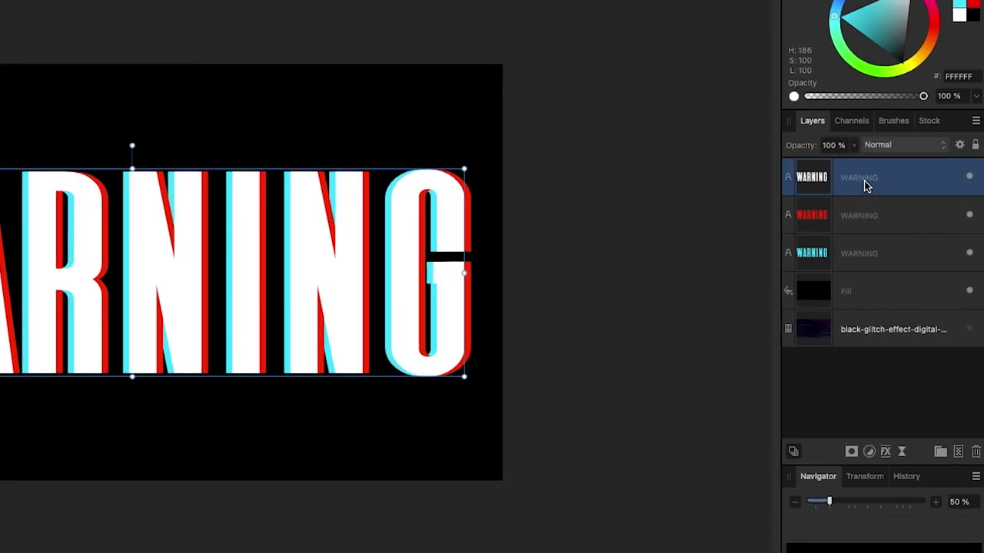
shift+click(858, 257)
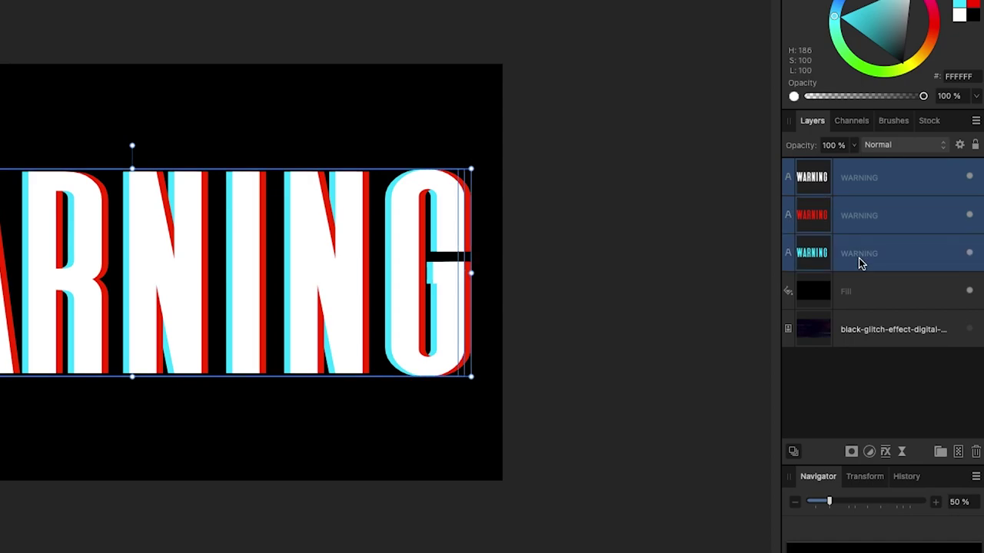
right_click(862, 213)
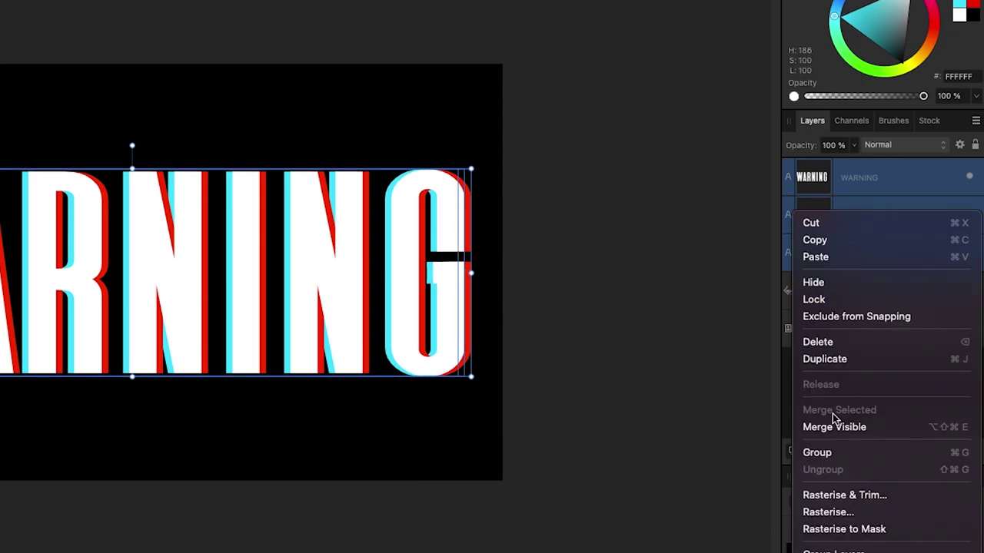
click(833, 454)
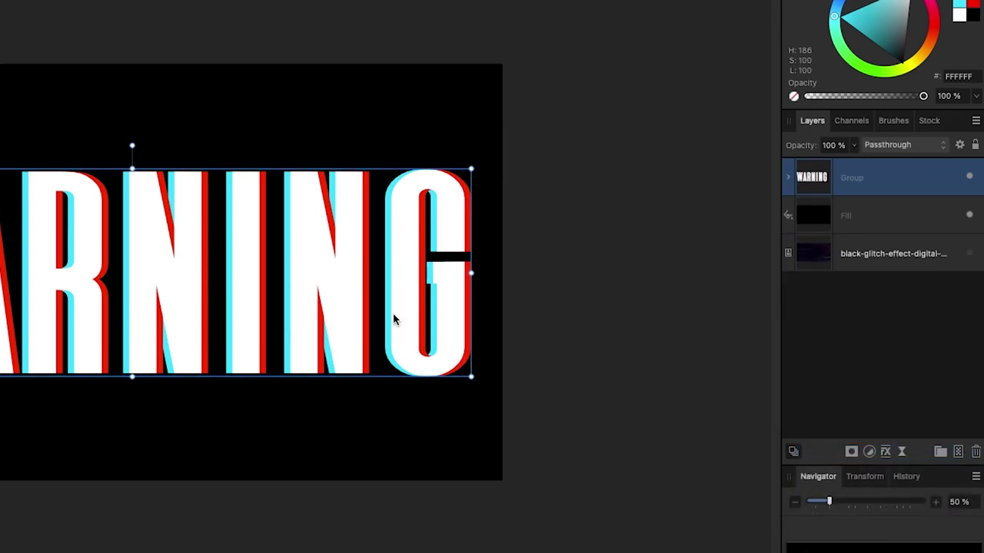
right_click(865, 185)
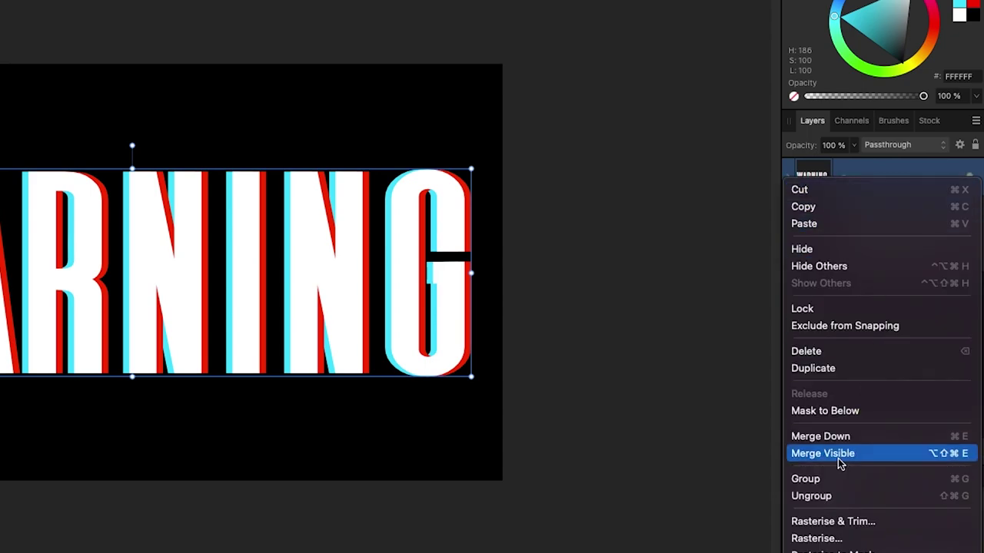
click(828, 538)
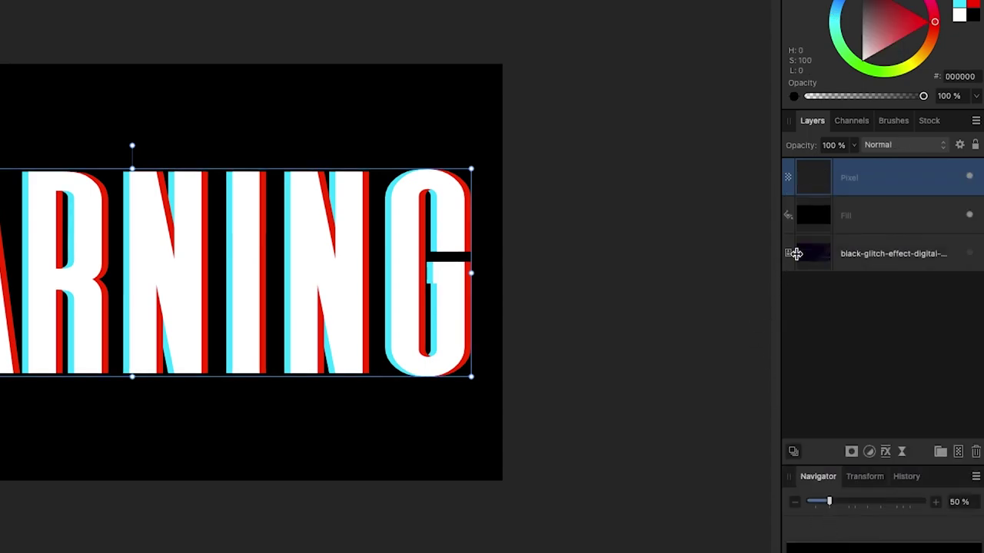
mouse_move(301, 284)
mouse_down()
mouse_move(360, 291)
mouse_move(300, 294)
mouse_up()
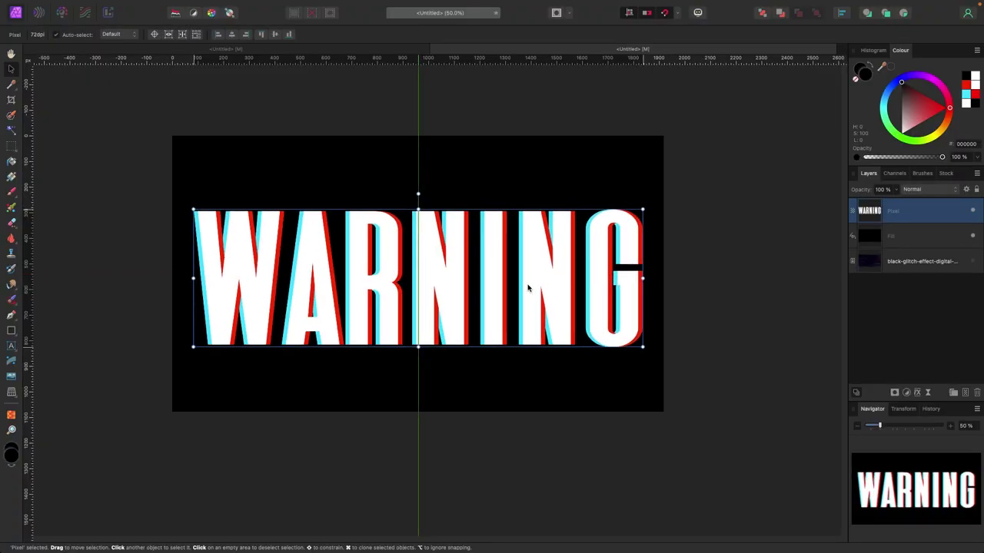
drag(527, 288, 527, 287)
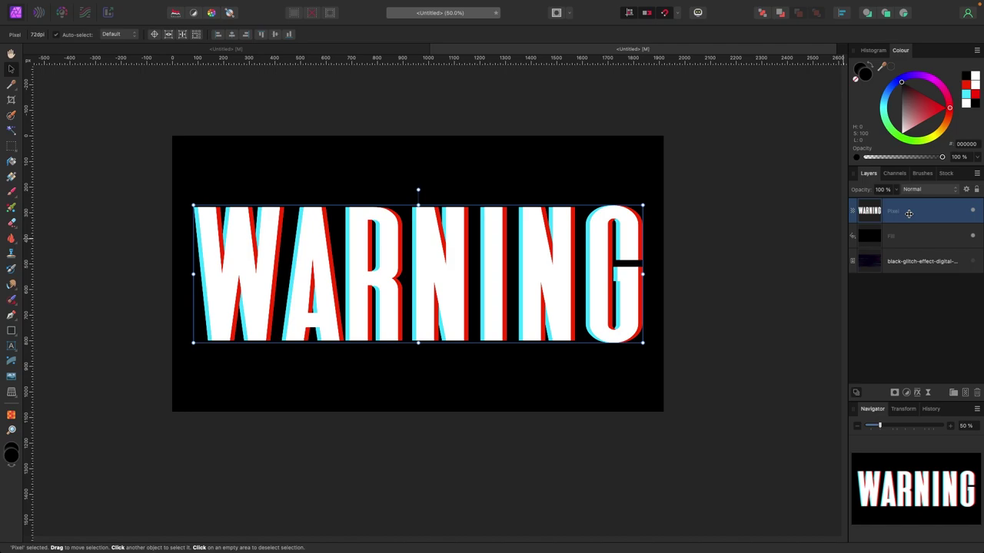
- Duplicate the WARNING pixel layer and select the top copy
drag(909, 213, 907, 226)
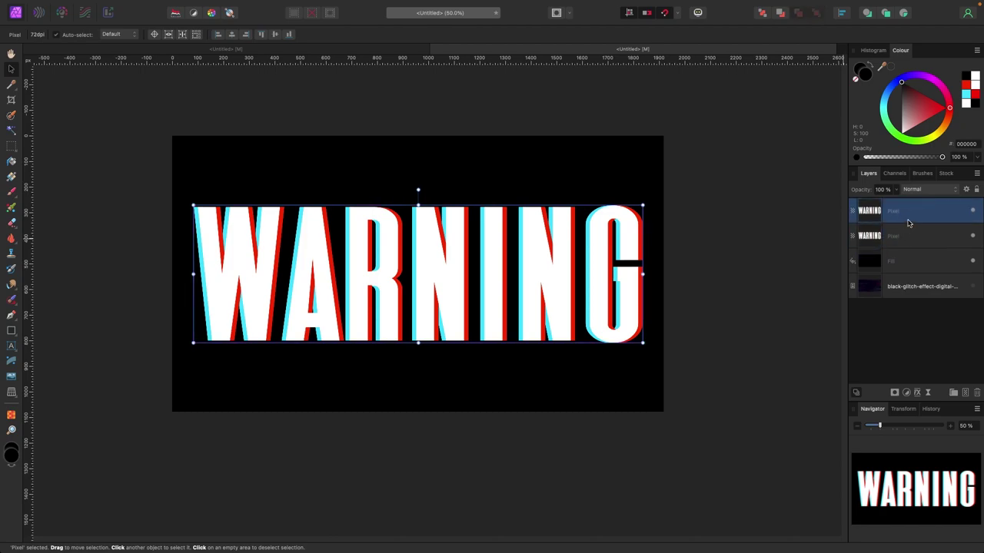
click(908, 212)
click(16, 153)
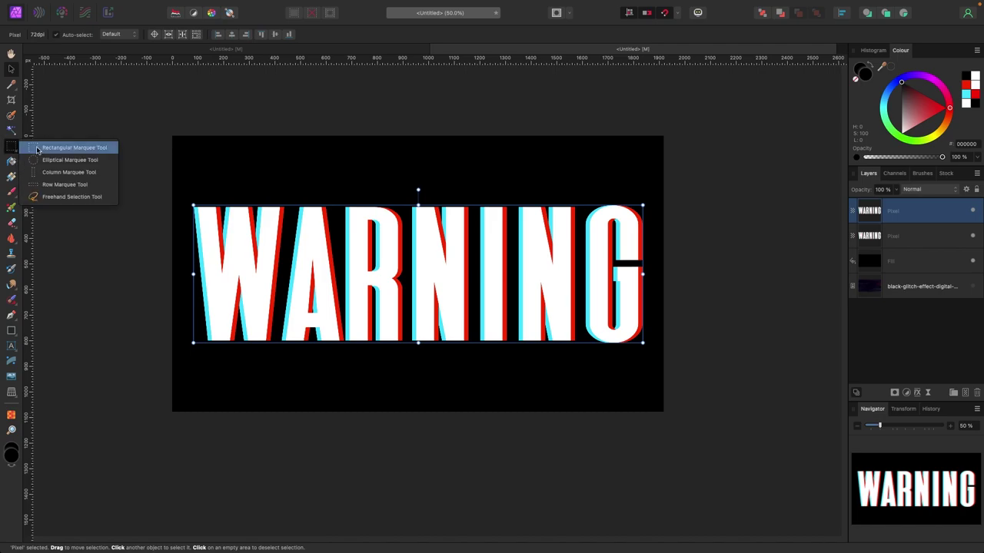
- In Add mode, marquee thin strips across the W, the top of NG, the bottom of N, and the I
click(37, 148)
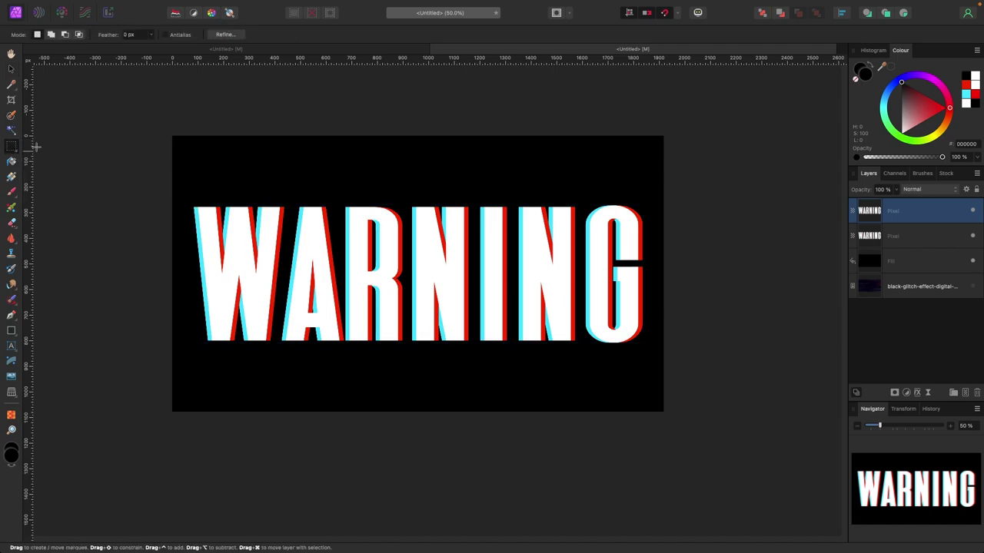
click(52, 36)
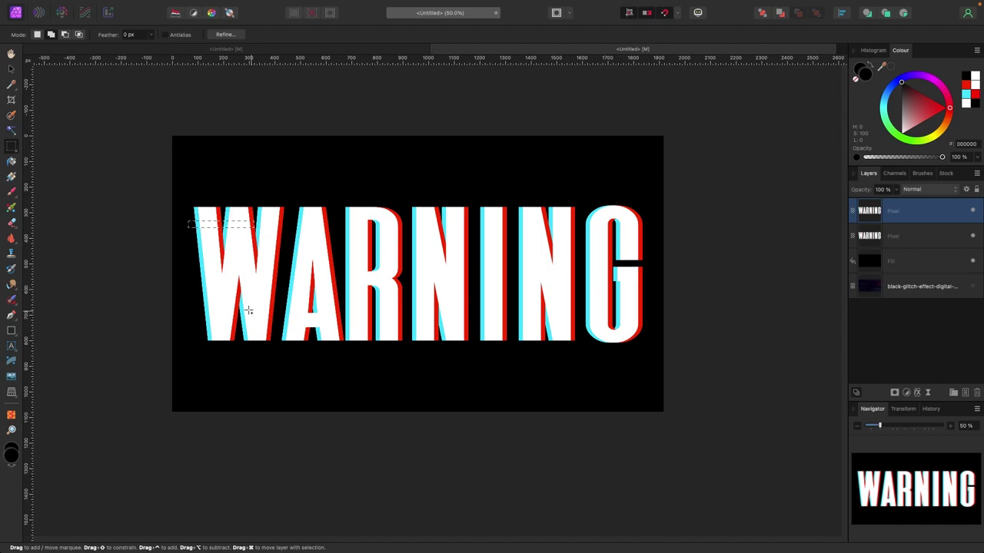
drag(185, 306, 255, 313)
drag(510, 215, 651, 221)
drag(455, 320, 462, 321)
drag(535, 271, 550, 270)
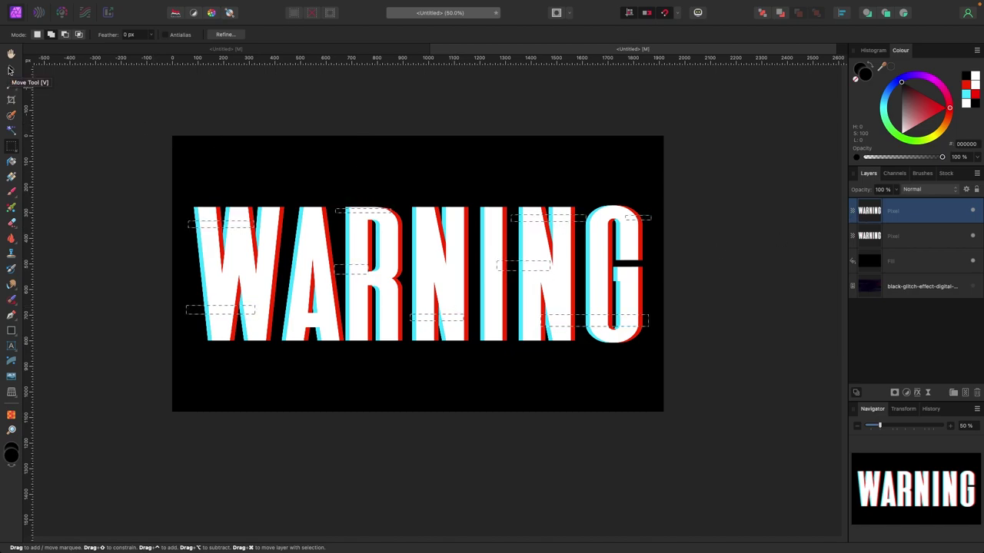
- Shift the selected strips slightly sideways with the Move tool, then deselect
click(10, 69)
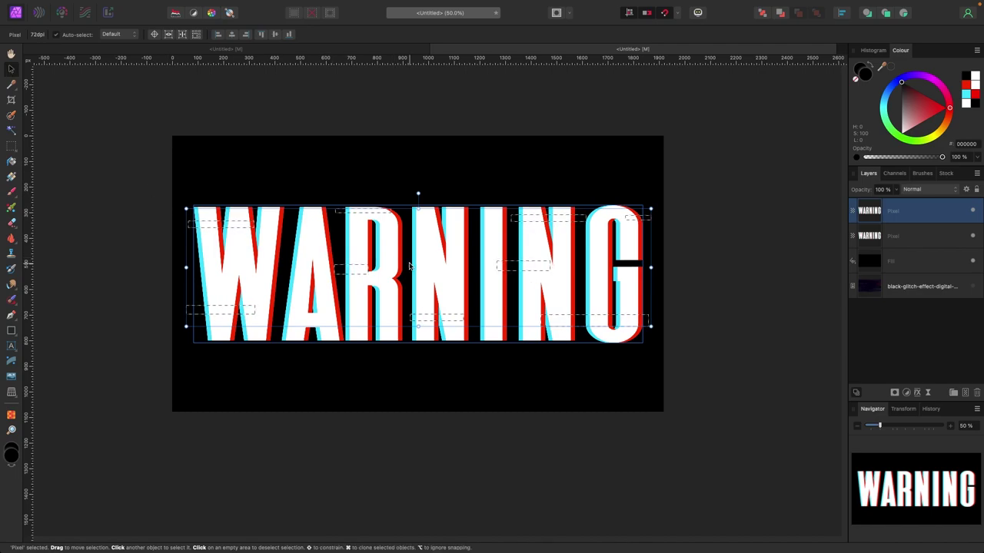
drag(431, 275, 418, 275)
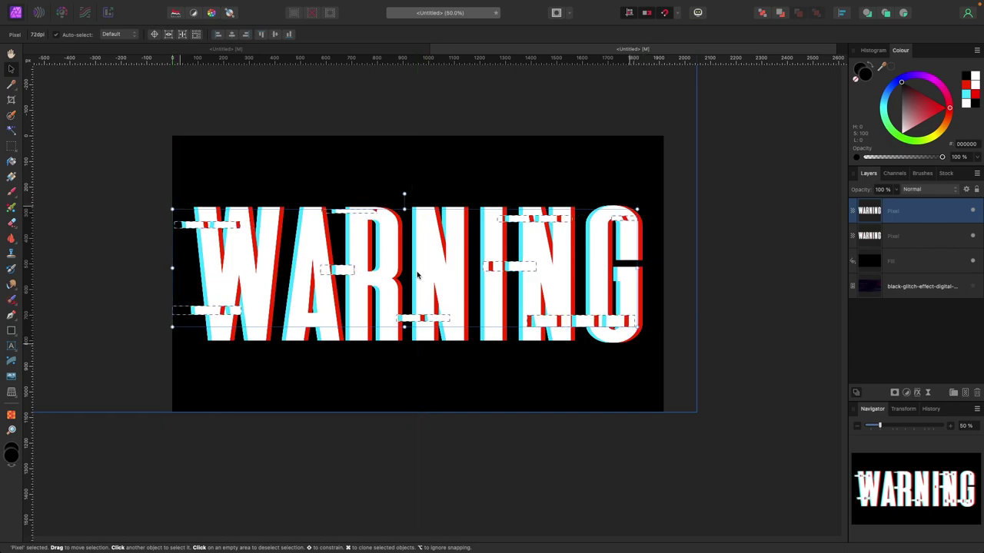
drag(418, 275, 425, 275)
click(732, 228)
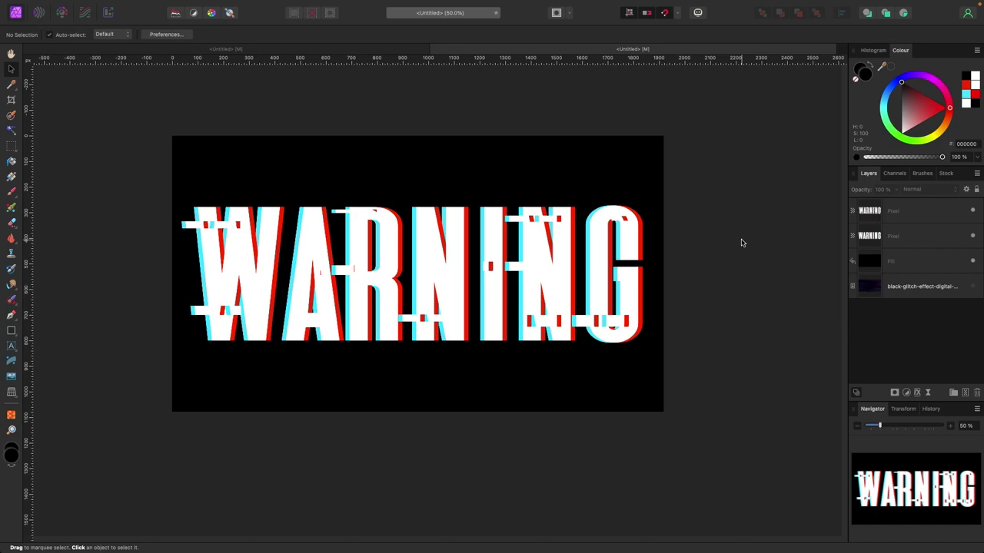
- Apply a 9.8 px Gaussian Blur layer effect to the lower WARNING pixel layer
click(905, 245)
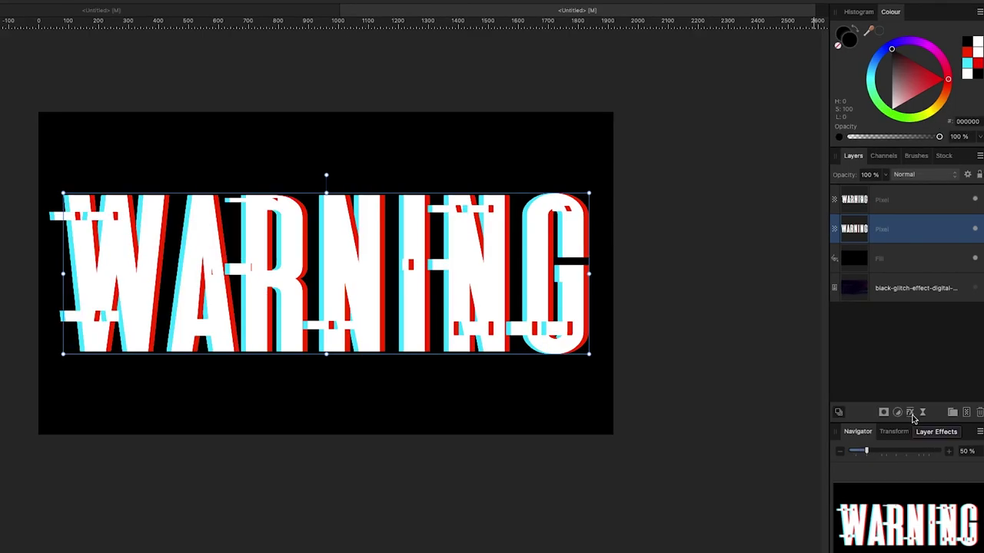
click(911, 414)
drag(766, 123, 803, 125)
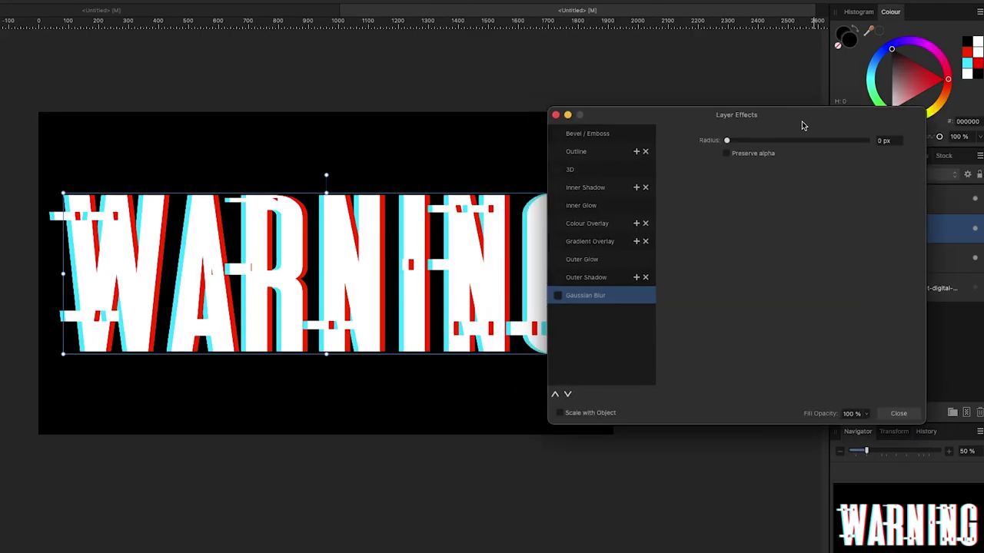
click(561, 296)
drag(651, 120, 707, 124)
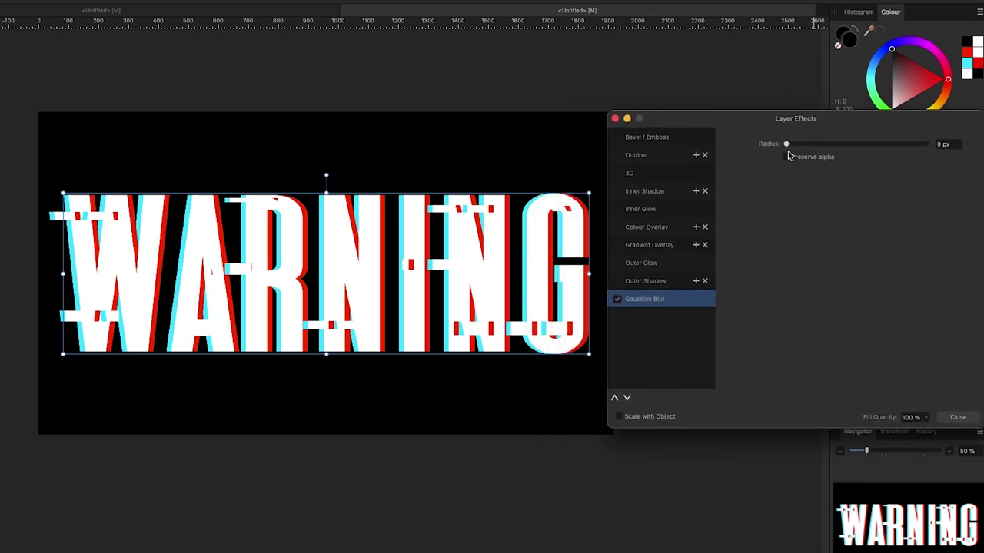
drag(788, 147, 848, 151)
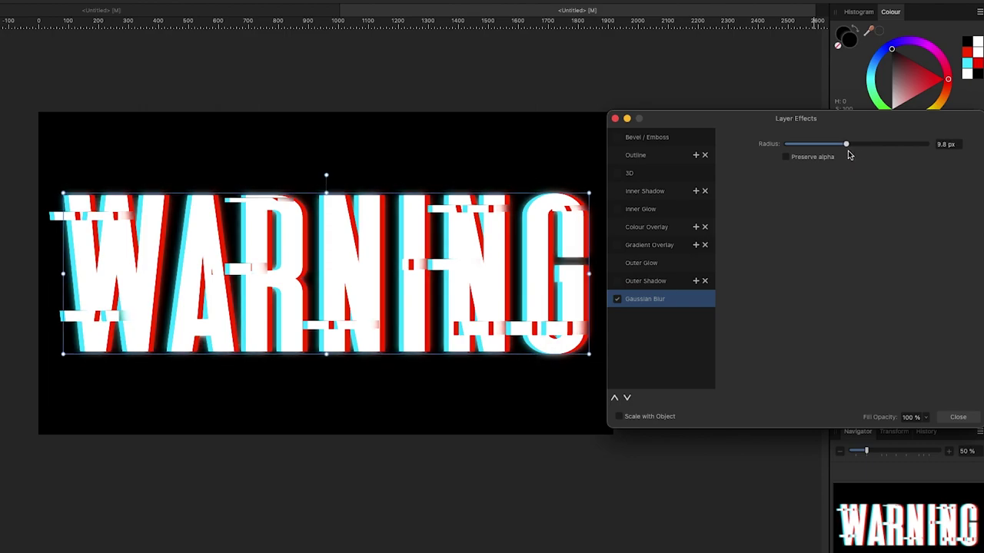
click(615, 118)
click(703, 126)
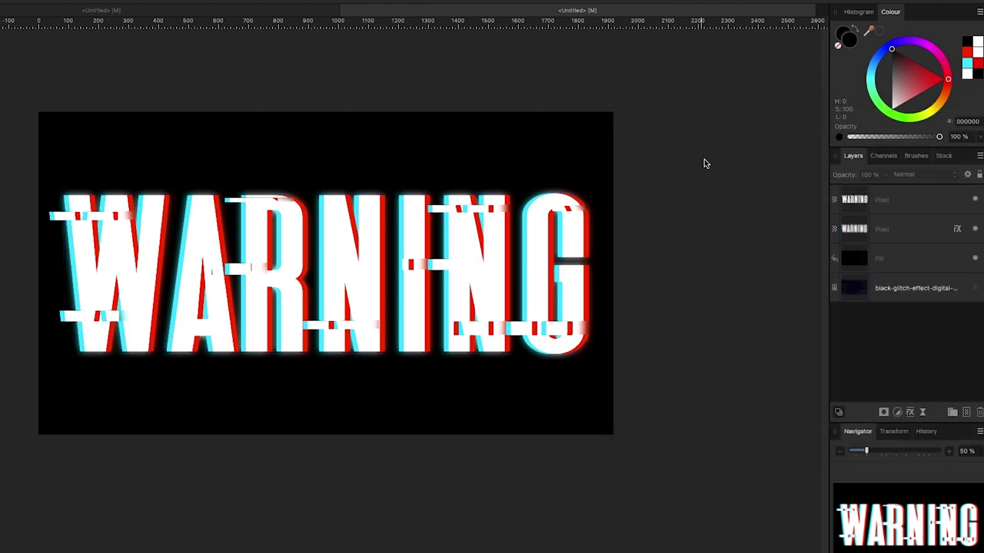
- Move the glitch texture layer above the WARNING layers, set it to Screen, and nudge it slightly
click(912, 297)
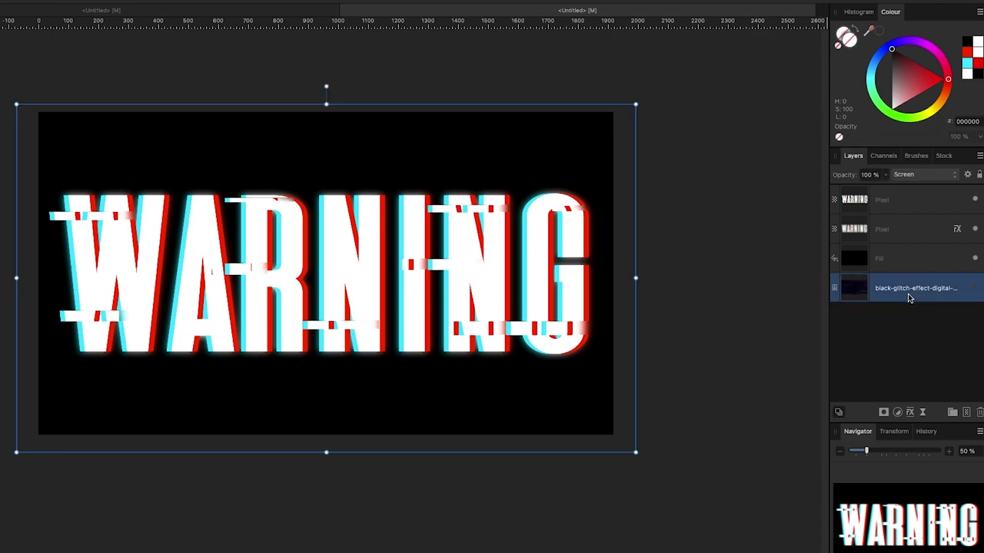
drag(906, 293, 898, 199)
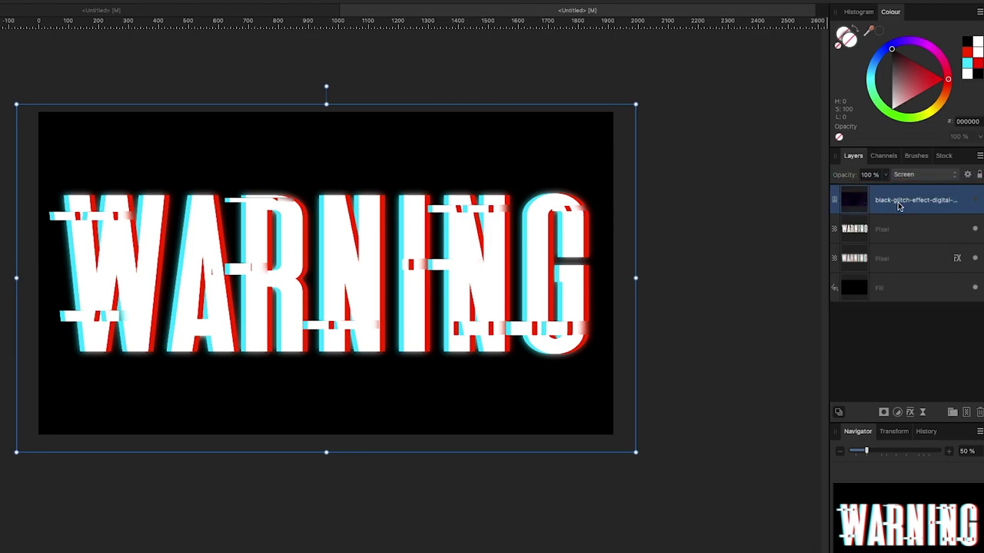
click(914, 175)
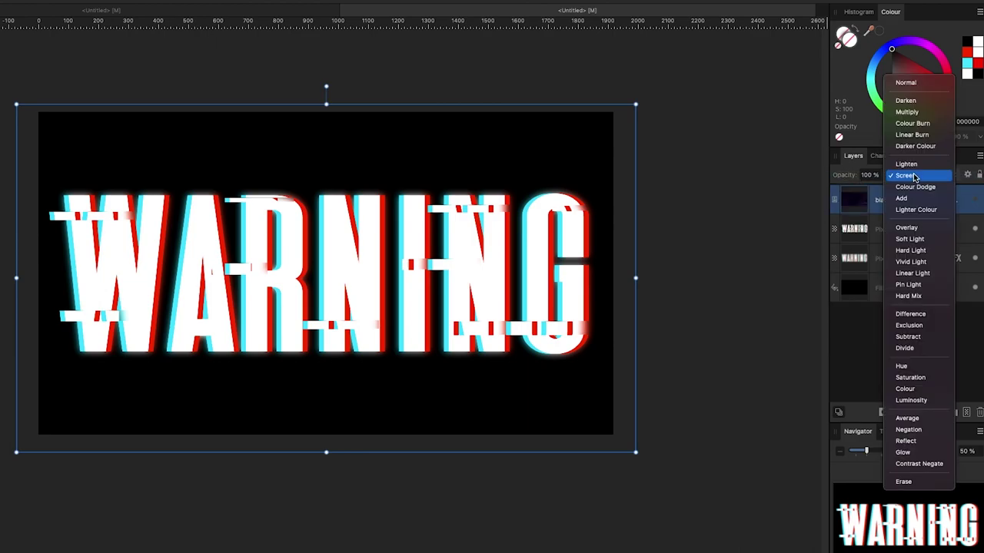
click(906, 83)
click(973, 200)
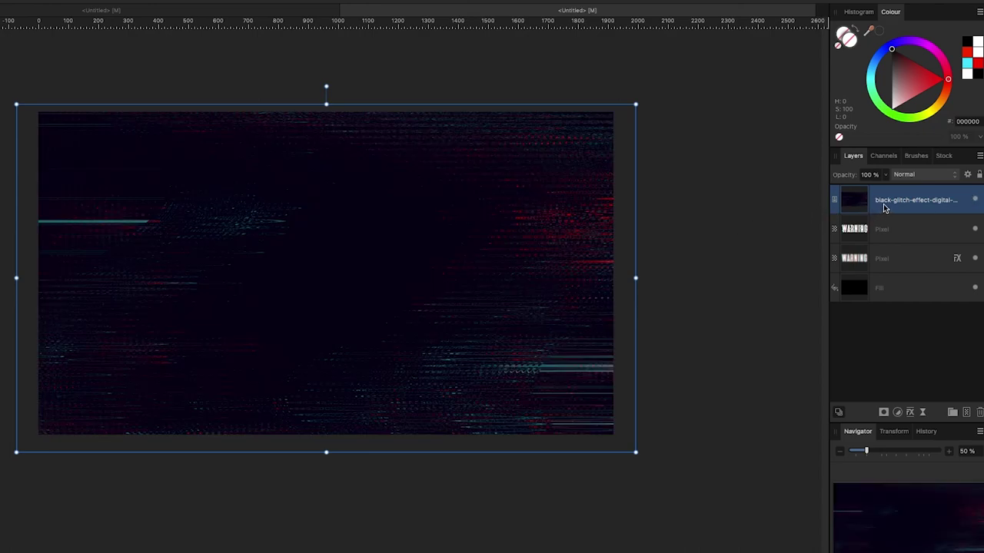
click(920, 176)
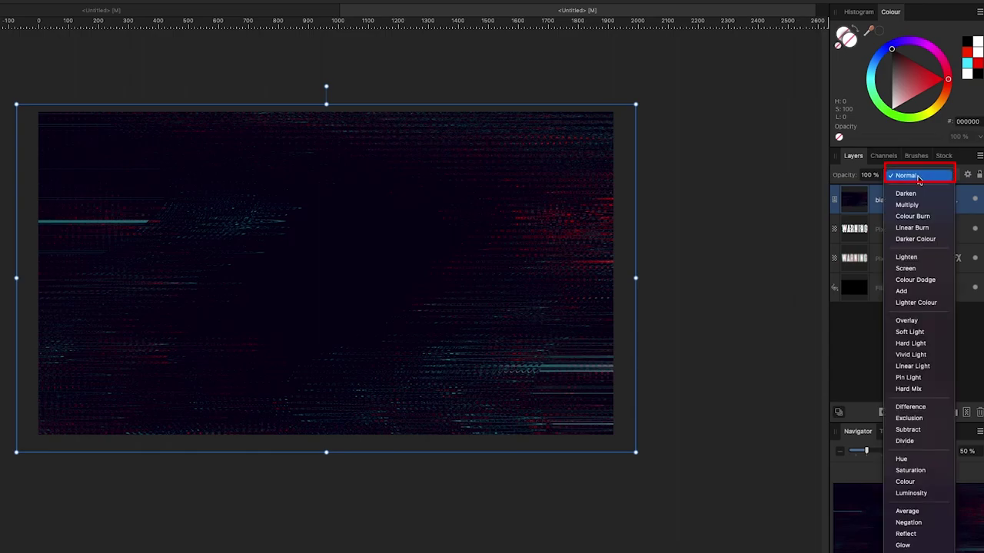
click(913, 269)
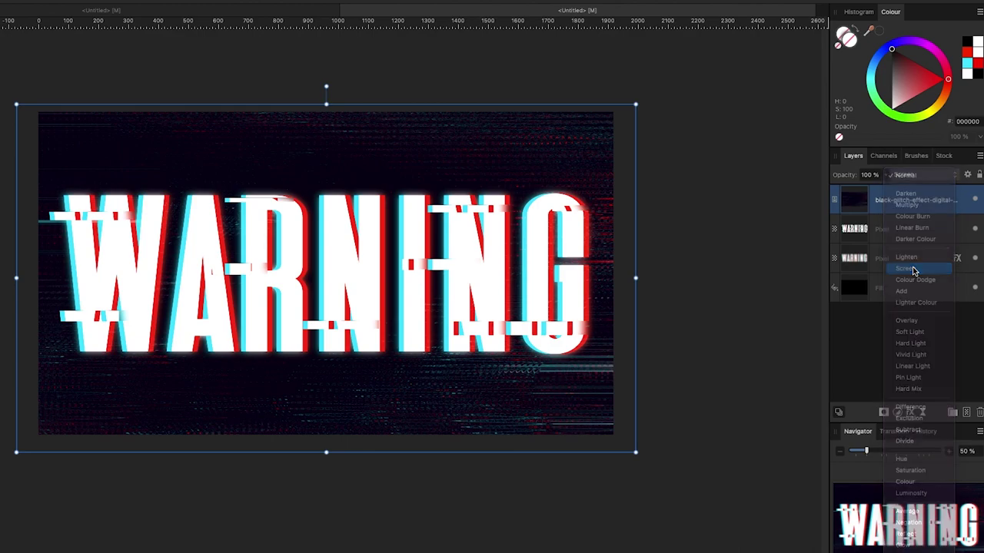
drag(515, 368, 519, 366)
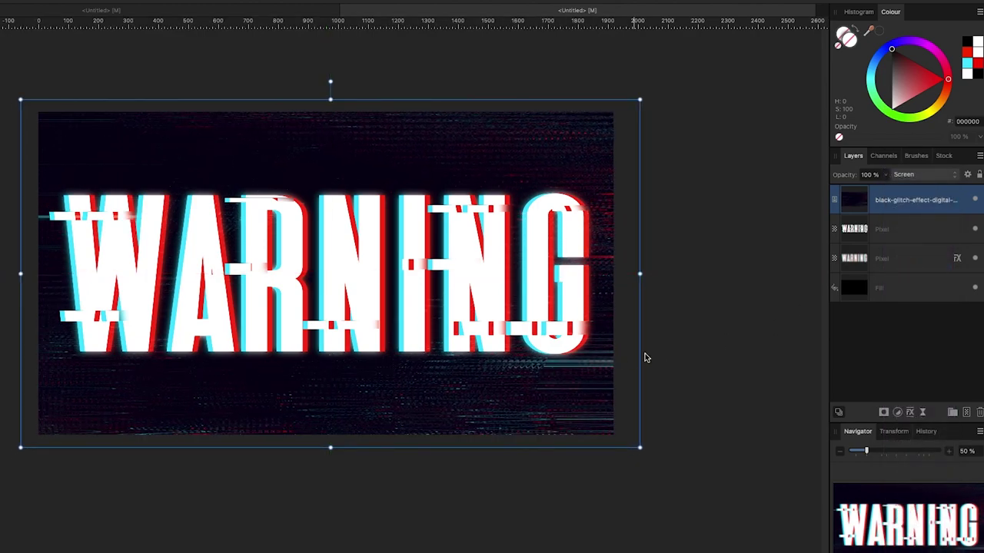
click(698, 350)
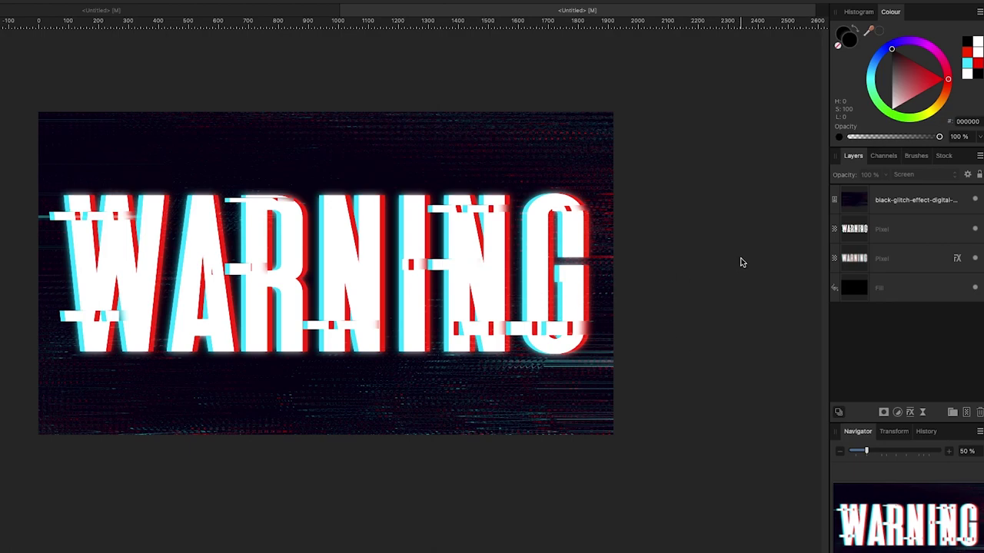
- Lower the top sliced WARNING layer's opacity to 60%, then deselect
click(882, 237)
click(886, 176)
mouse_move(883, 189)
mouse_down()
mouse_move(859, 191)
mouse_move(891, 191)
mouse_up()
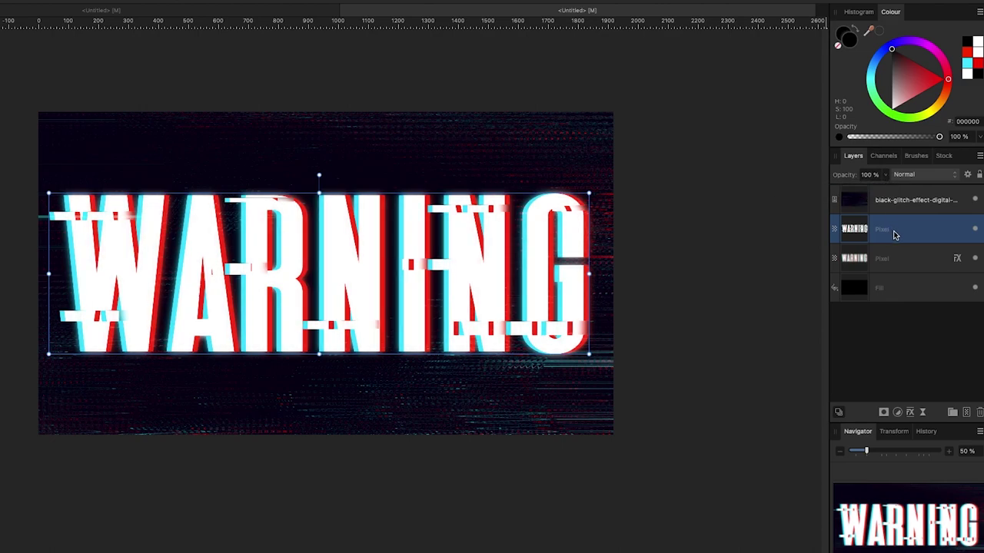
click(884, 176)
drag(884, 187, 844, 192)
click(736, 230)
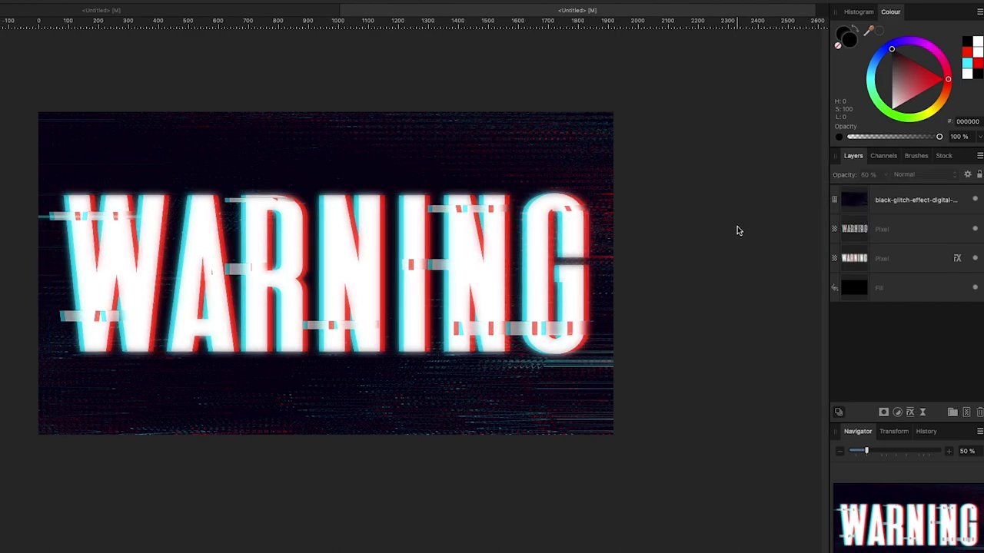